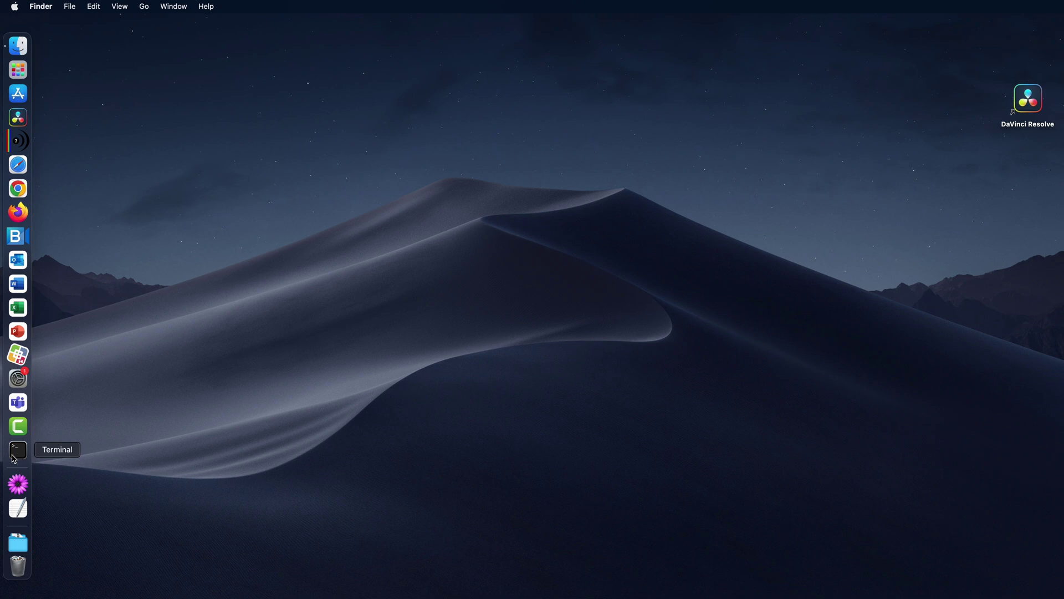
Launch Terminal and change into the /usr/local/bin/dolby_vision_professional_tools folder
left_click(12, 455)
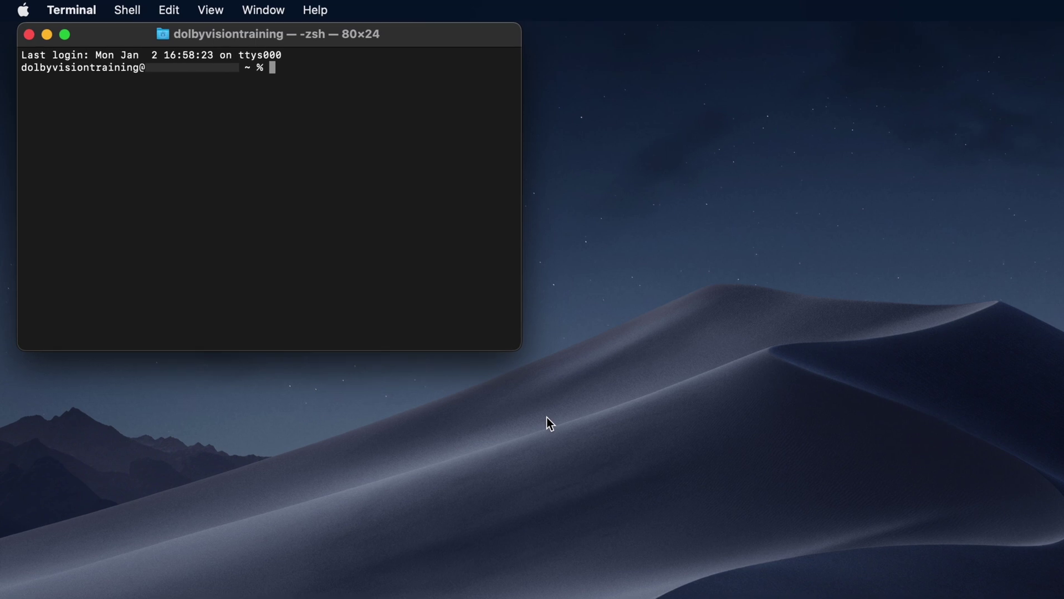
type("cd /")
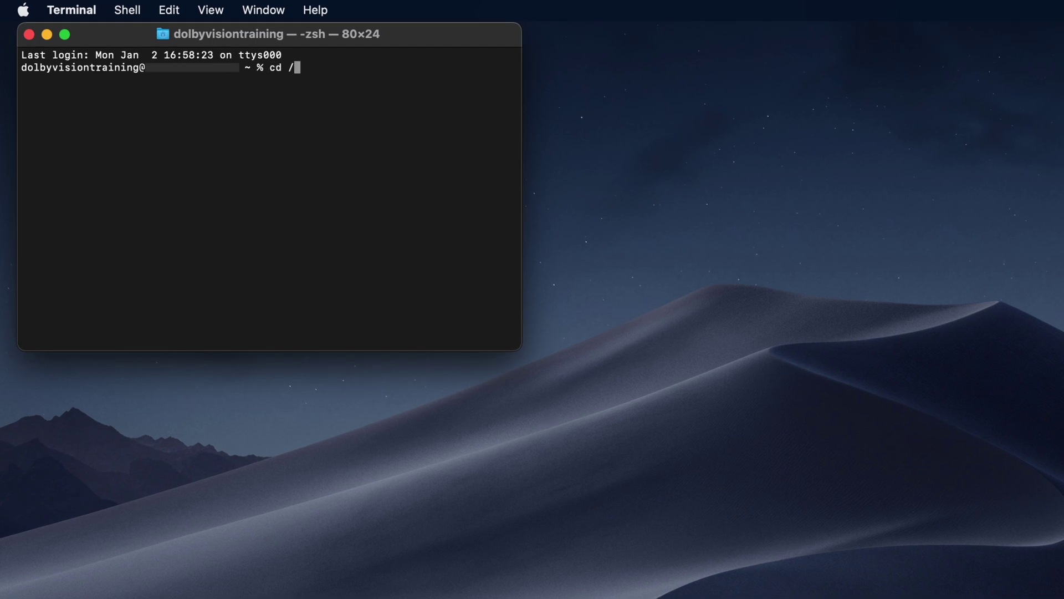
type("usr/local/")
type("bin/dolby_vision_professional_tools")
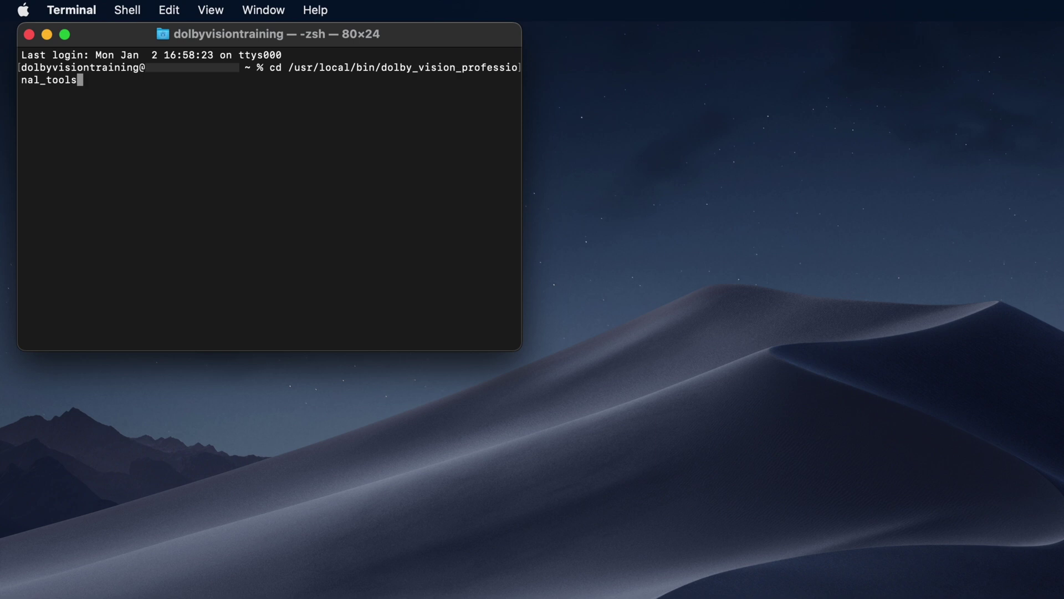
key("Return")
type("./")
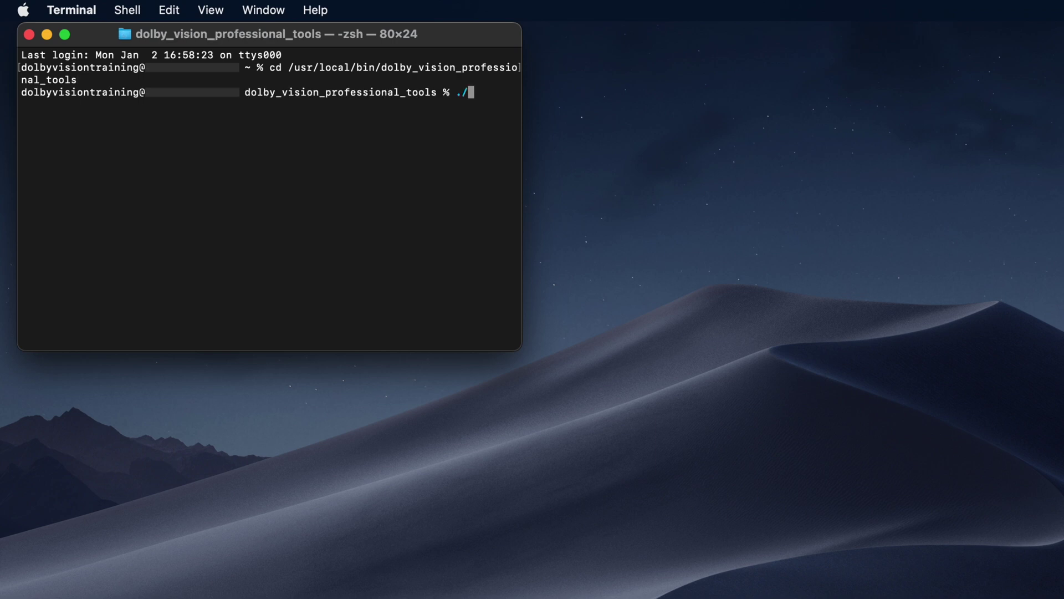
type("metafier ")
type("--validate ")
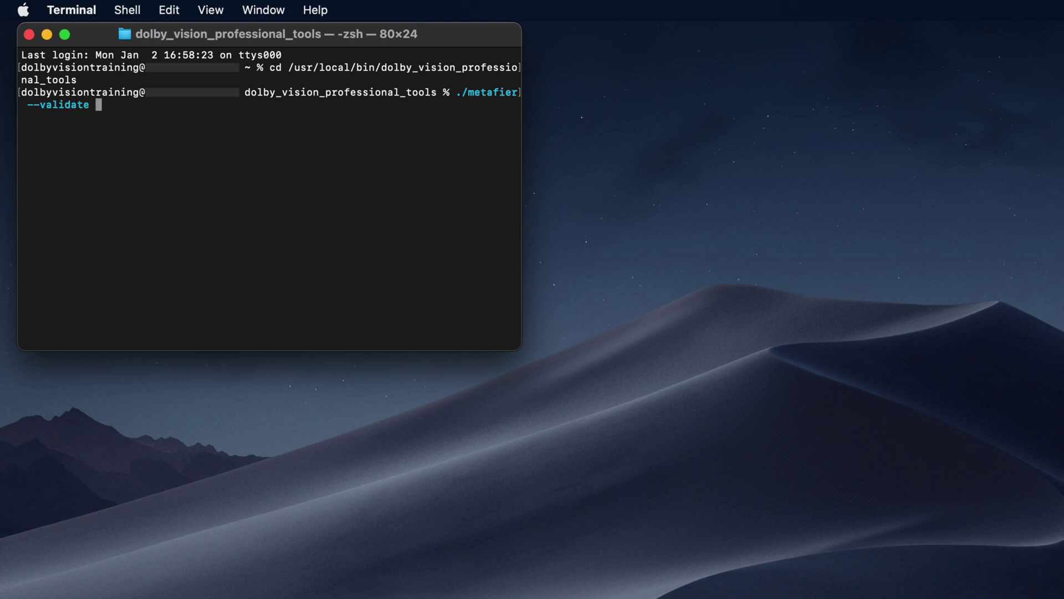
type("--with-")
type("lift")
Add the DV_IMF_OV video MXF from Documents to the metafier command and run it
left_click(29, 64)
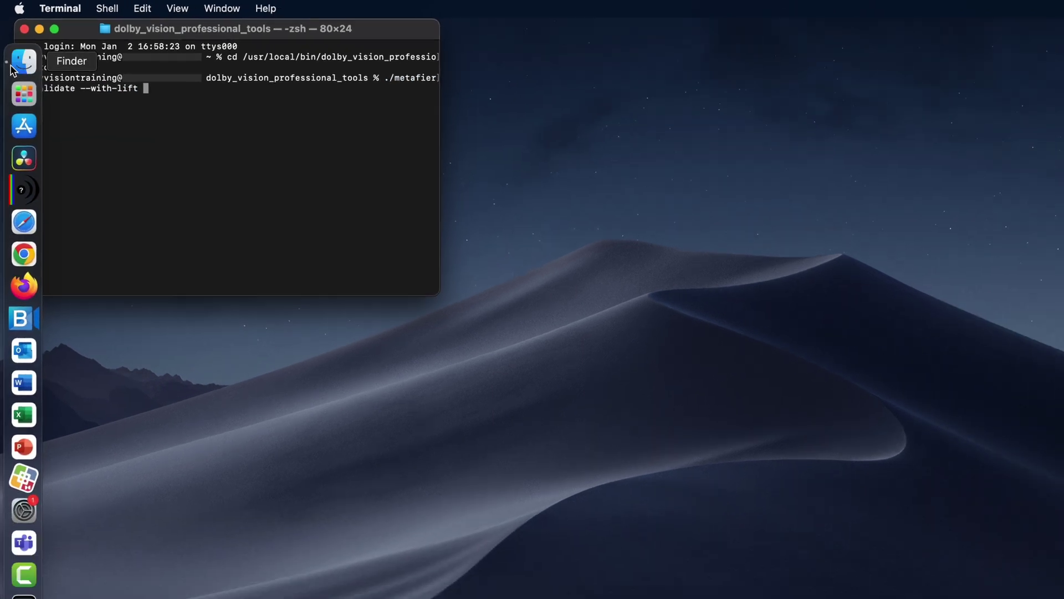
left_click_drag(222, 29, 675, 313)
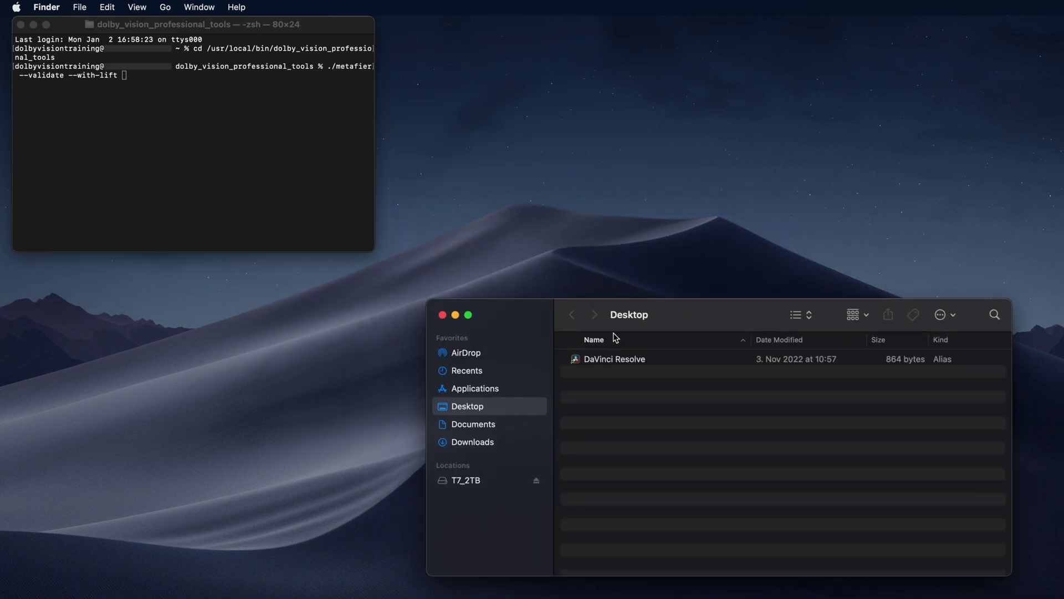
left_click(512, 425)
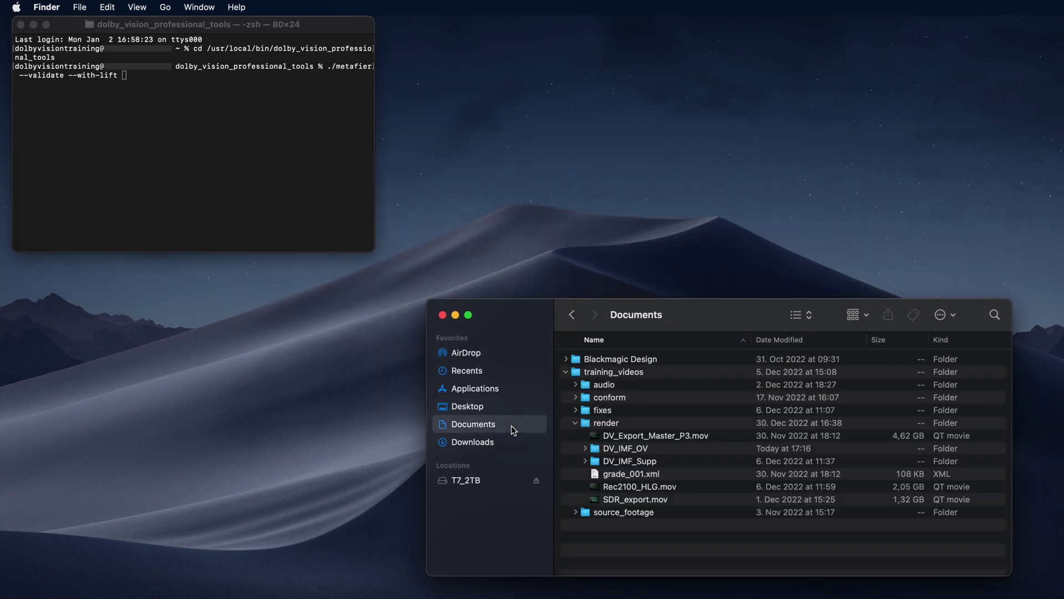
double_click(597, 449)
left_click_drag(649, 424, 248, 158)
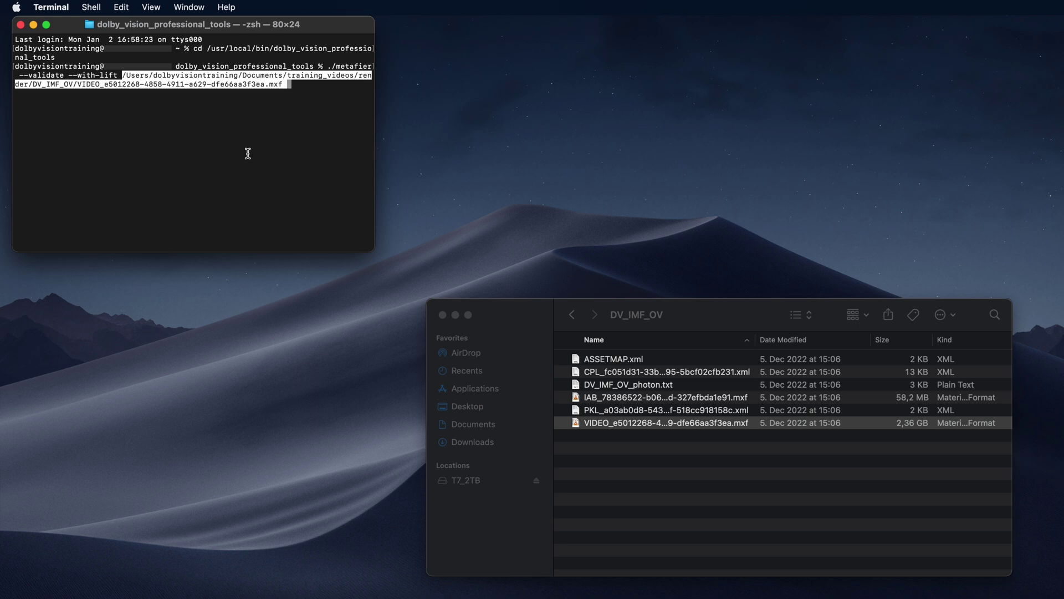
key("Return")
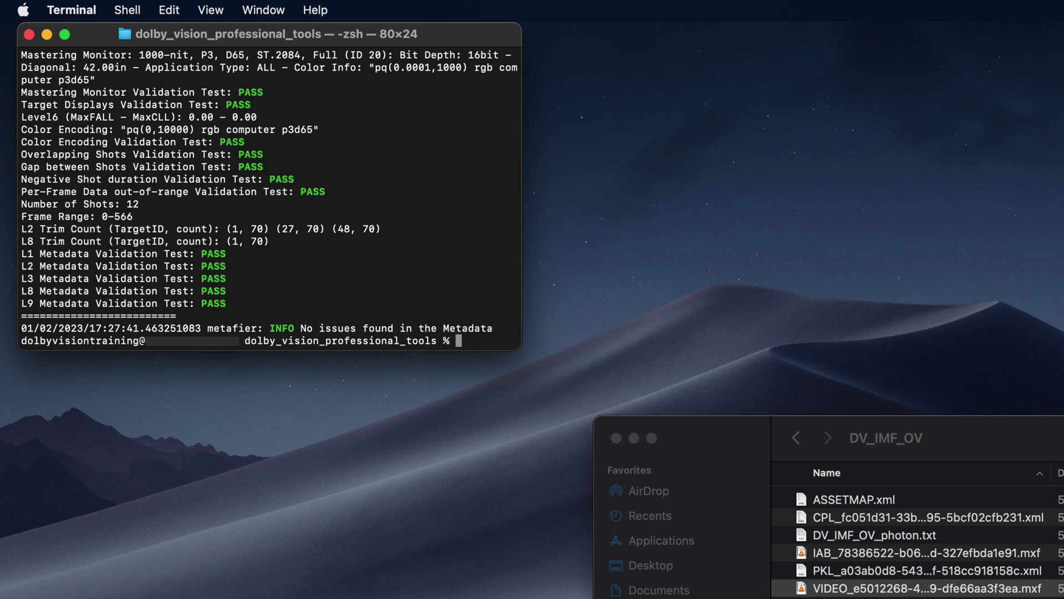
type("./")
type("metafier --valid")
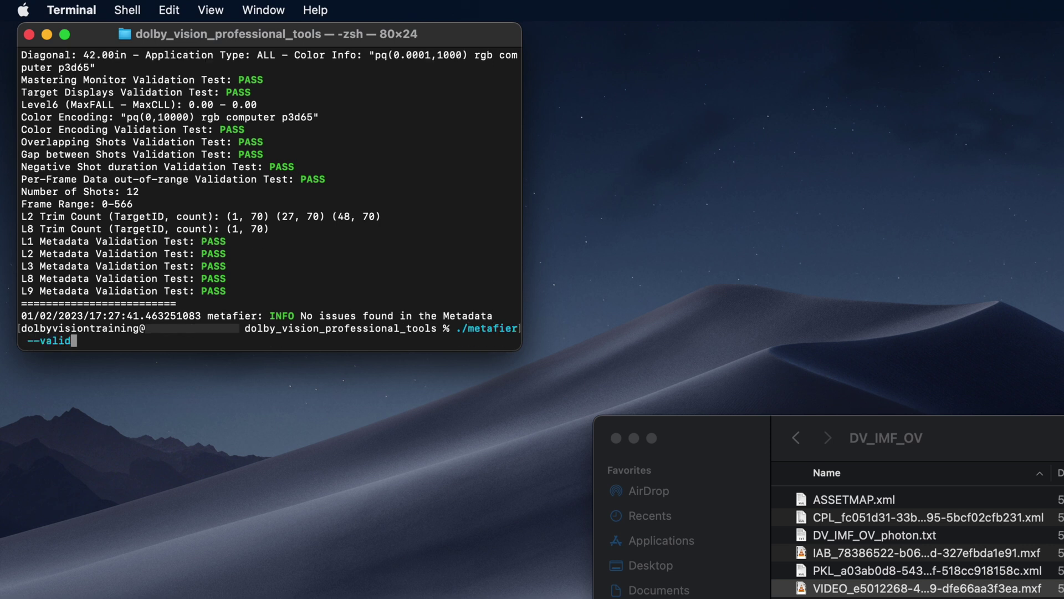
type("ate --with-lift")
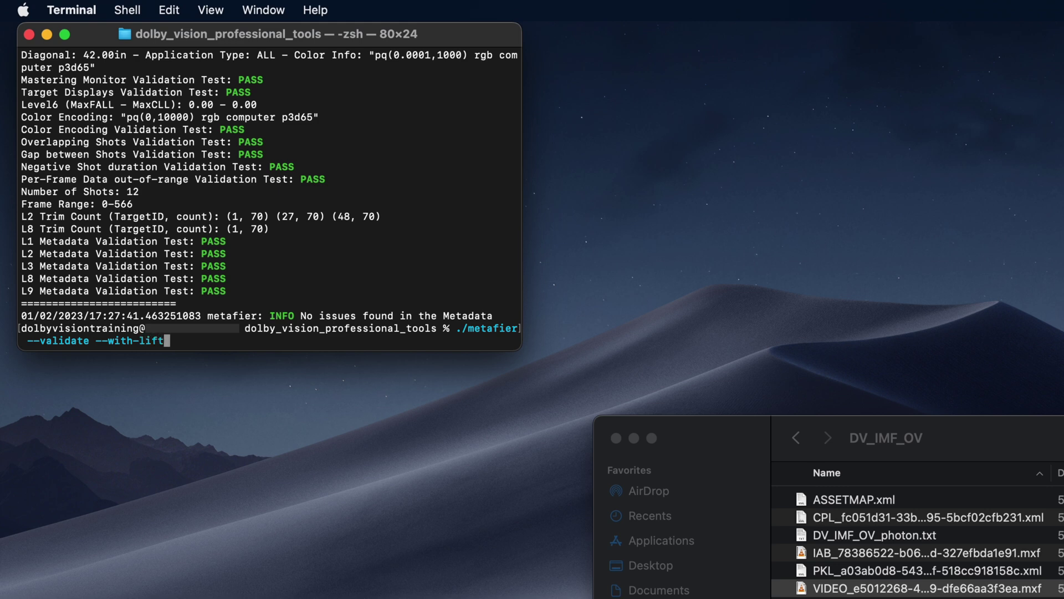
Add a second package file from Documents to the metafier command and run the validation
left_click(568, 312)
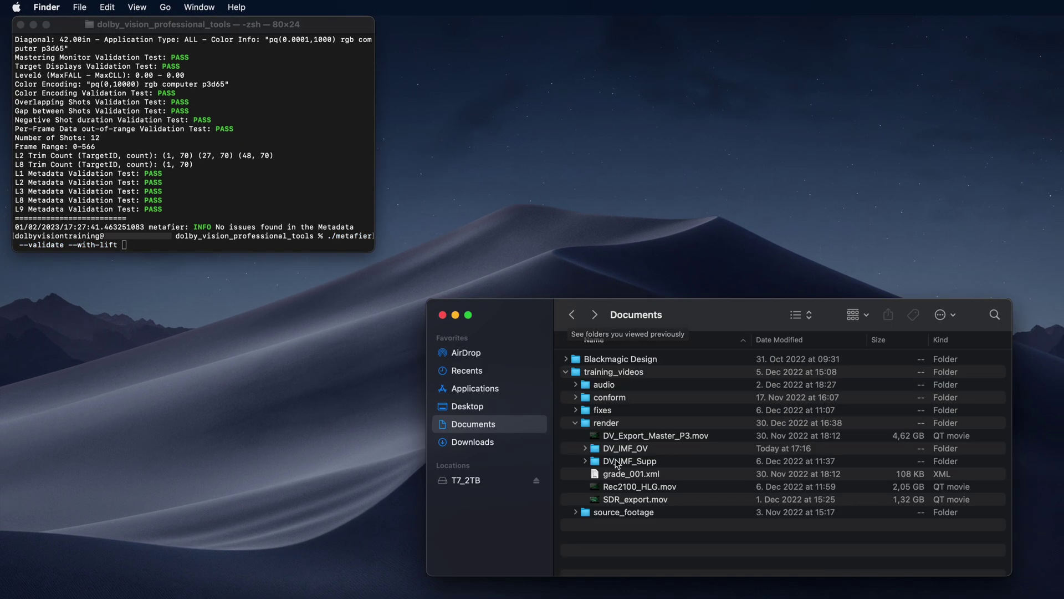
left_click_drag(616, 464, 249, 241)
key("Return")
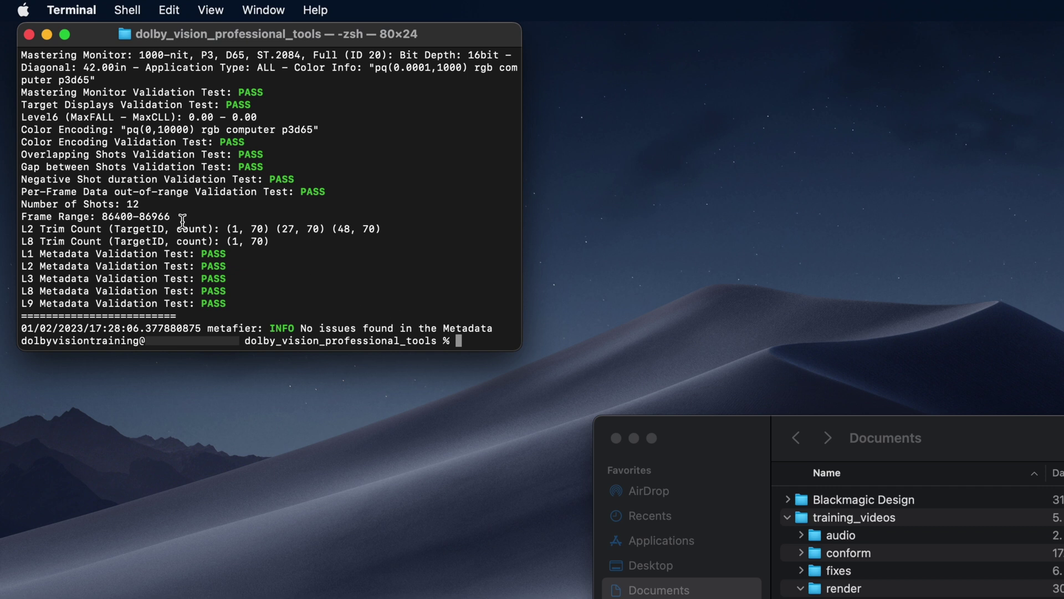
mouse_move(4, 199)
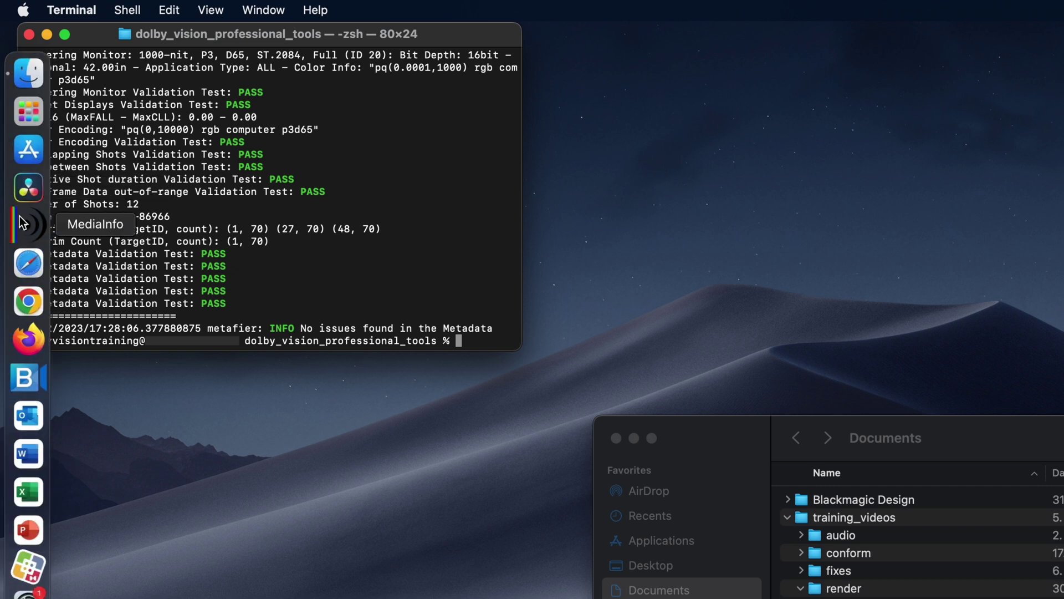
Load DV_IMF_Supp and DV_Export_Master_P3.mov into MediaInfo to inspect codec and colour details
left_click(19, 216)
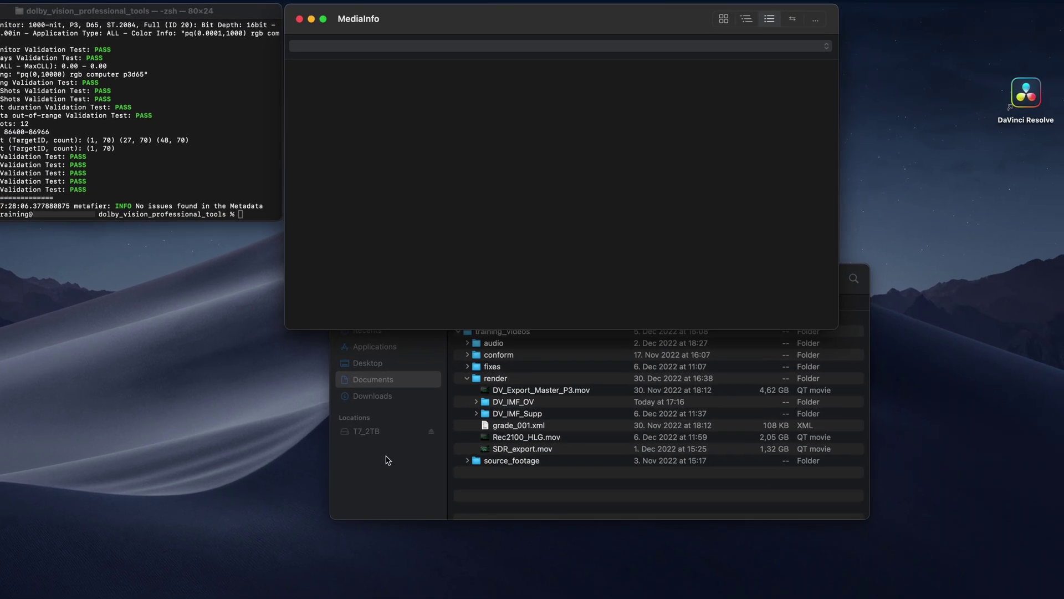
left_click(391, 415)
left_click_drag(401, 280, 358, 354)
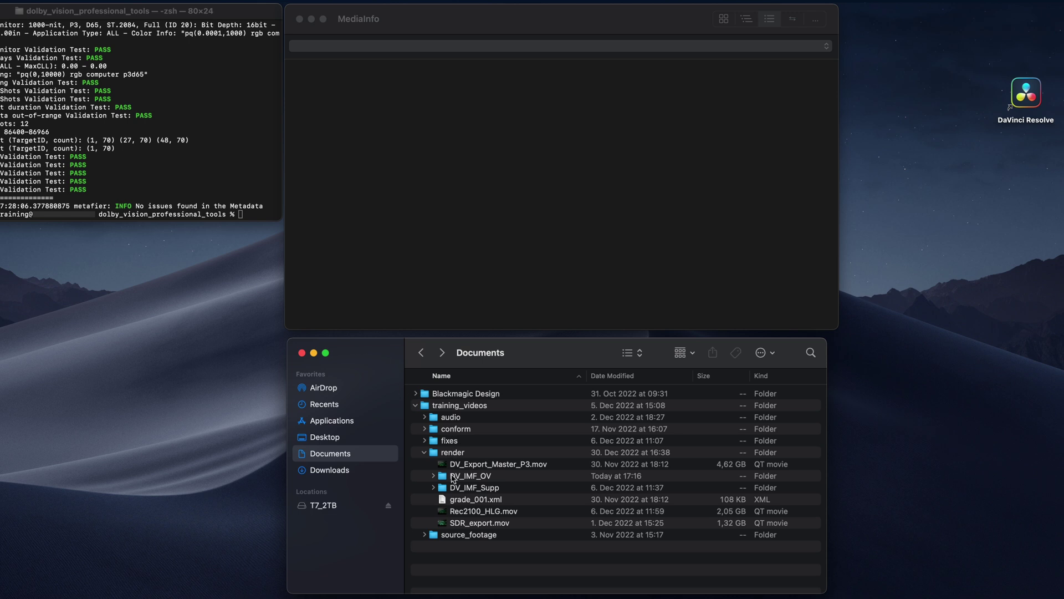
mouse_move(454, 488)
left_mouse_down()
mouse_move(507, 249)
mouse_move(477, 223)
left_mouse_up()
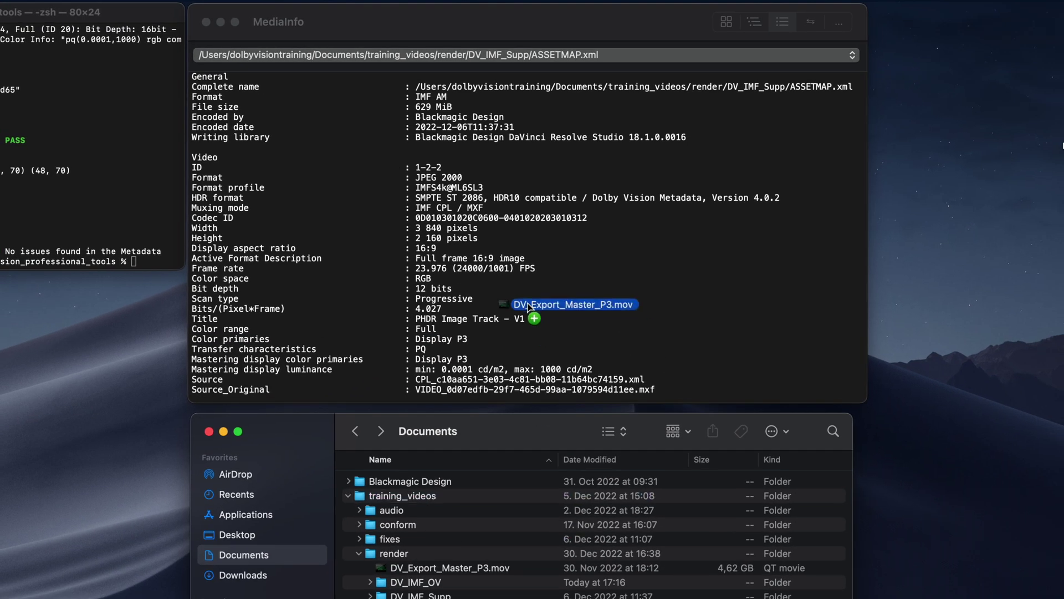
left_click_drag(406, 572, 532, 305)
scroll(605, 300, "down", 2)
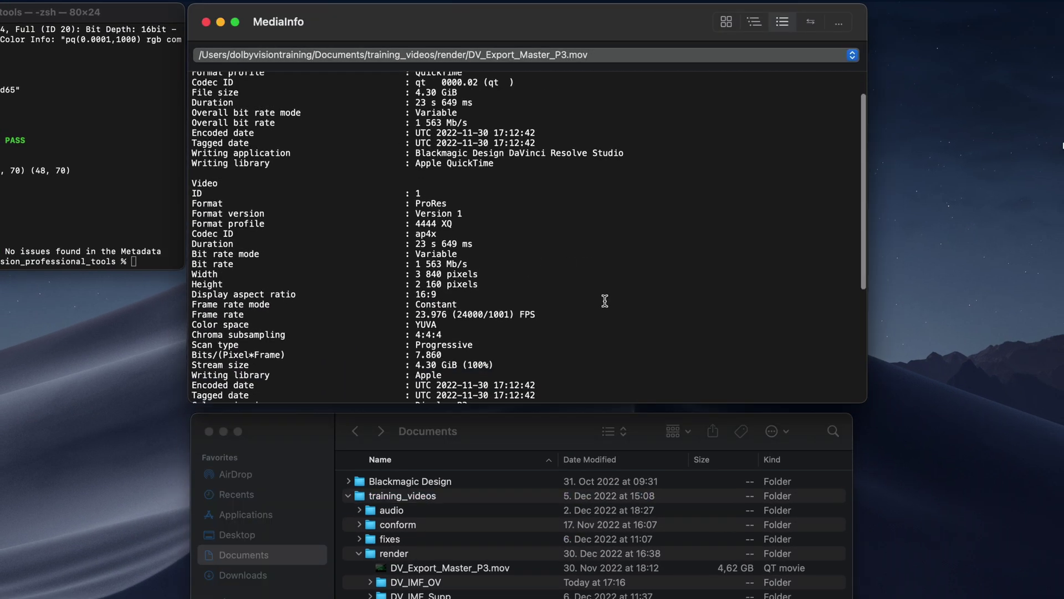
scroll(606, 297, "down", 3)
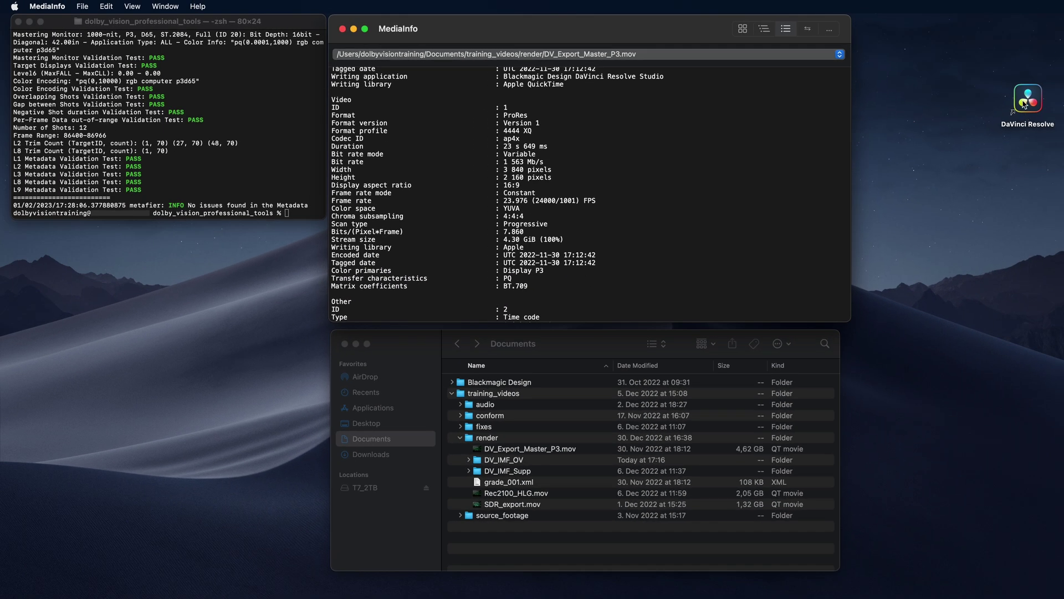
Launch DaVinci Resolve, create a new project and go to the Media page
double_click(1025, 106)
left_click(779, 502)
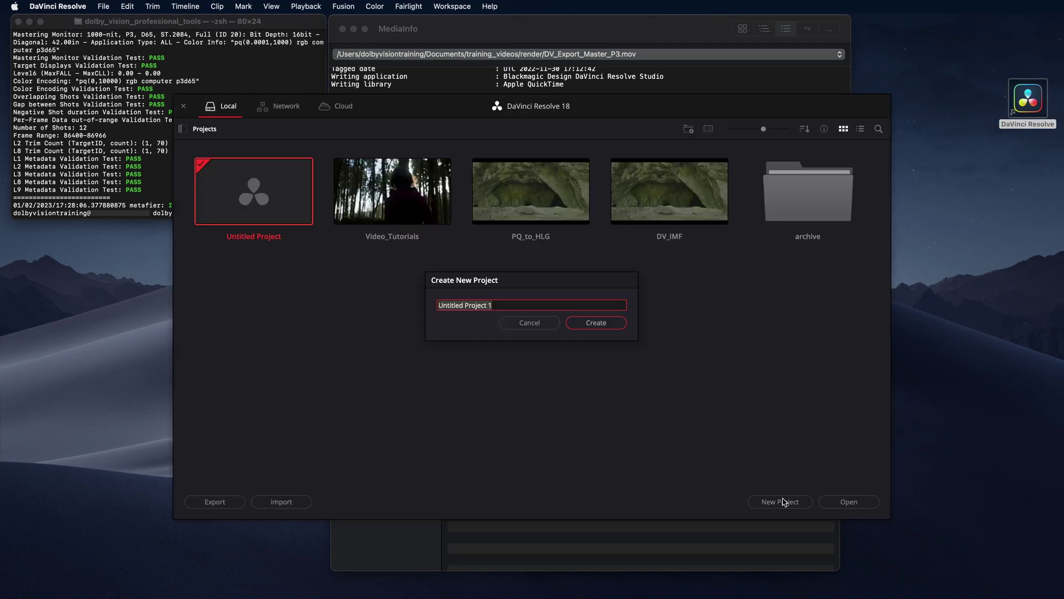
type("Dolby Vision")
key("Return")
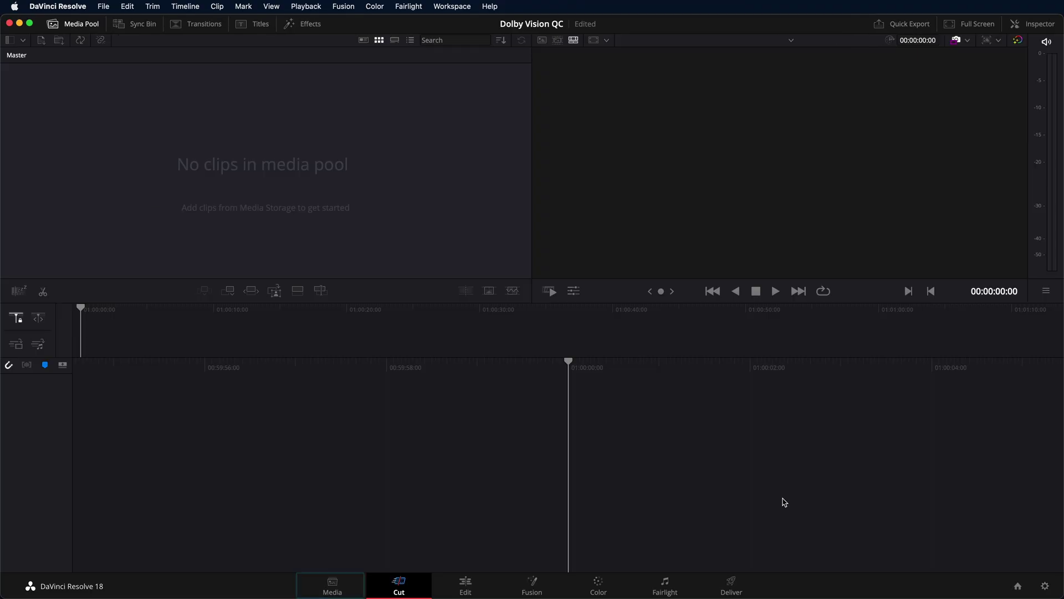
left_click(341, 586)
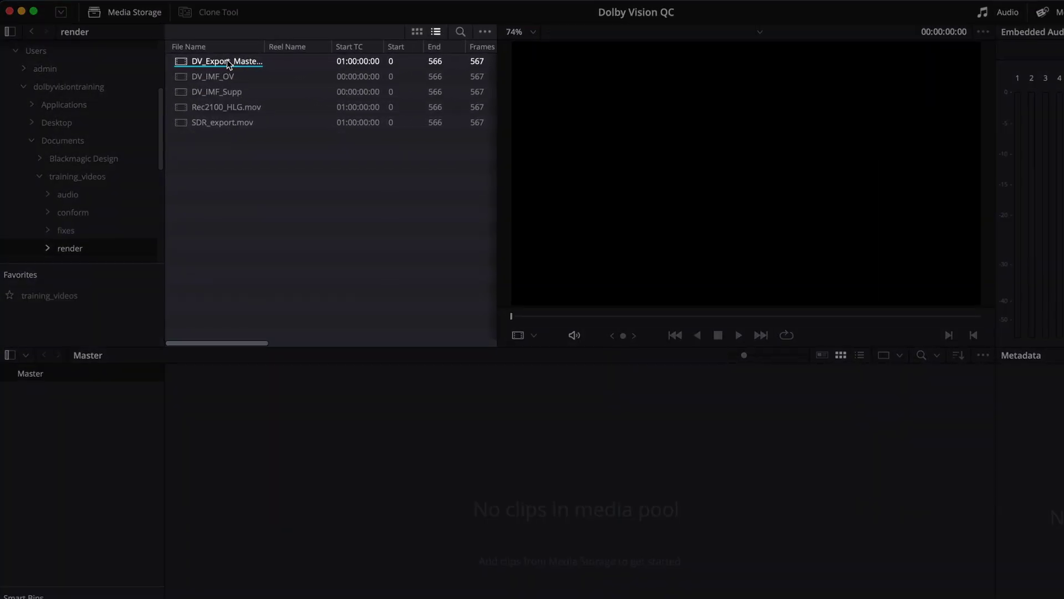
Add DV_Export_Master_P3.mov, DV_IMF_OV and DV_IMF_Supp to the media pool, then select DV_IMF_Supp
left_click(228, 61)
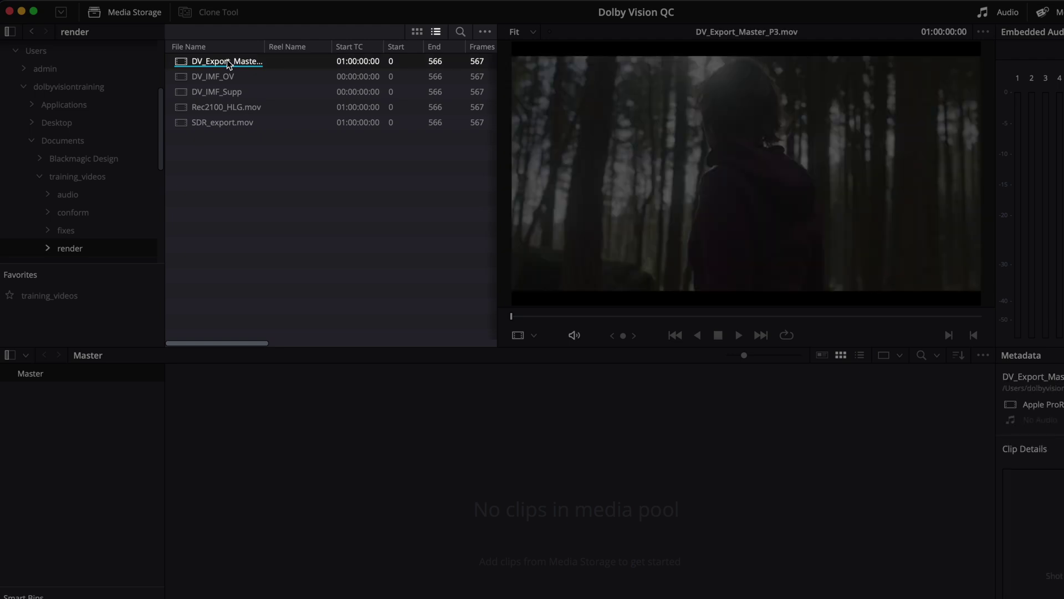
left_click(224, 76, "shift")
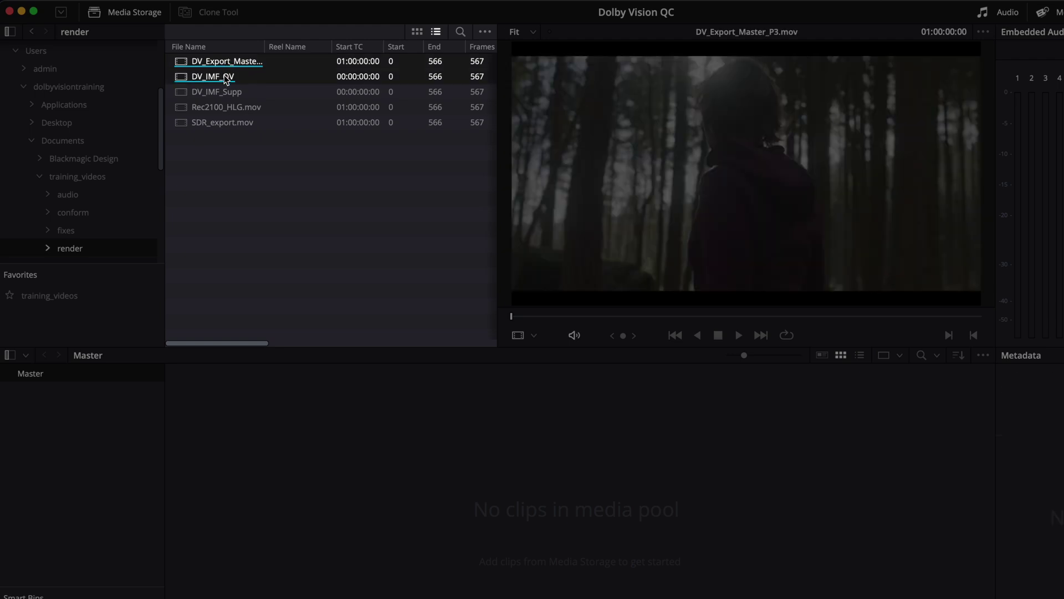
left_click(225, 93, "shift")
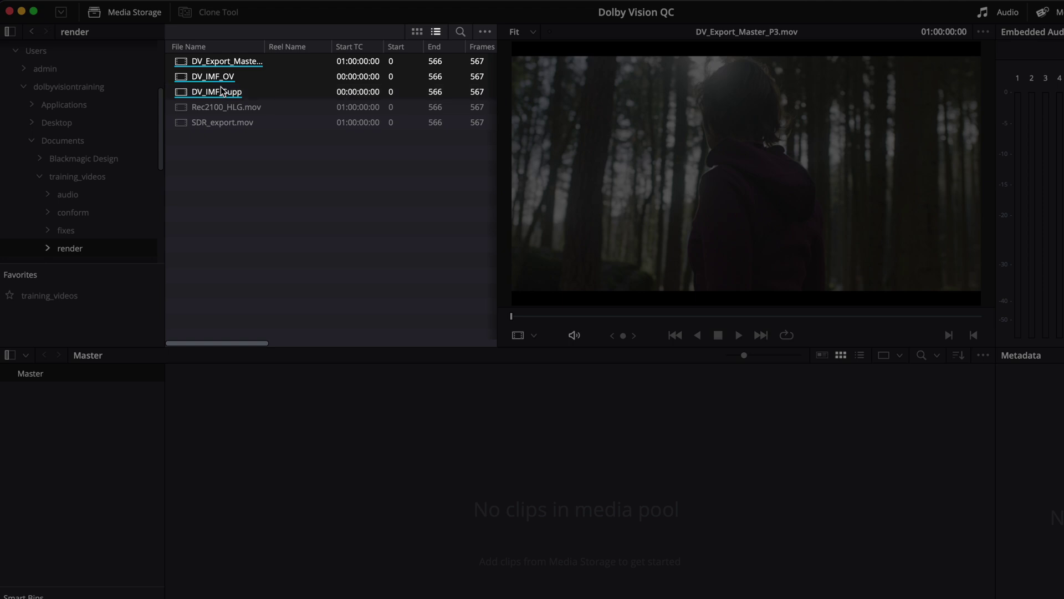
mouse_move(189, 65)
left_mouse_down()
mouse_move(227, 295)
mouse_move(279, 429)
left_mouse_up()
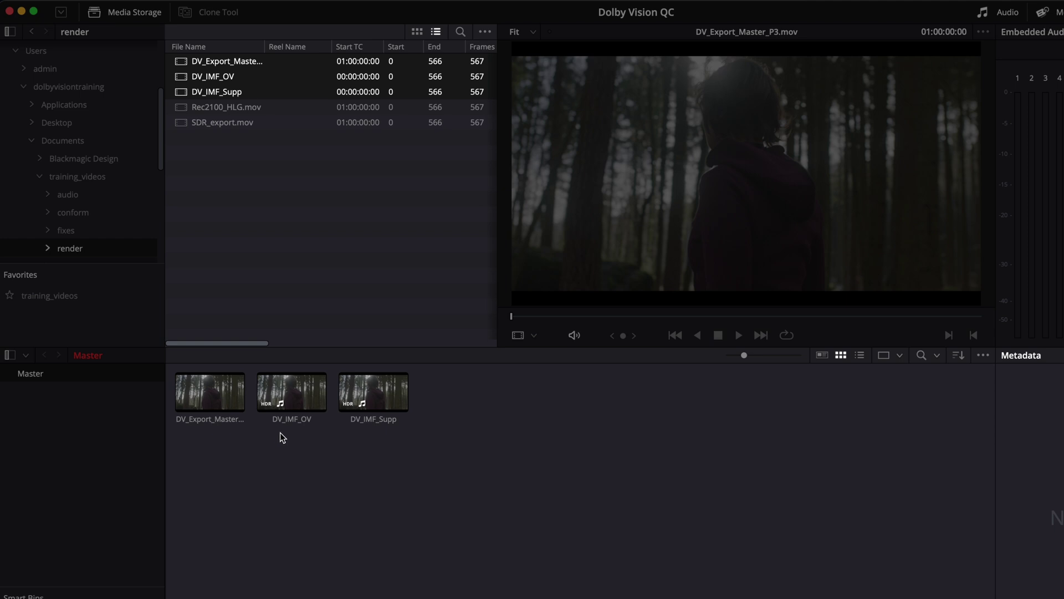
left_click(378, 394)
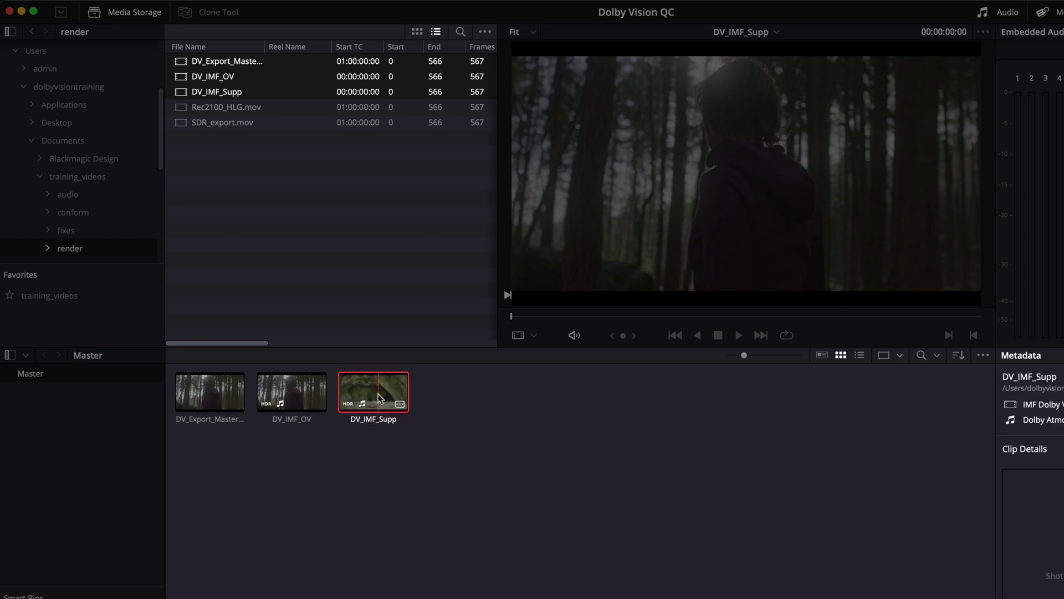
Create a composition-playlist timeline from DV_IMF_Supp and name it IMF_QC
right_click(378, 394)
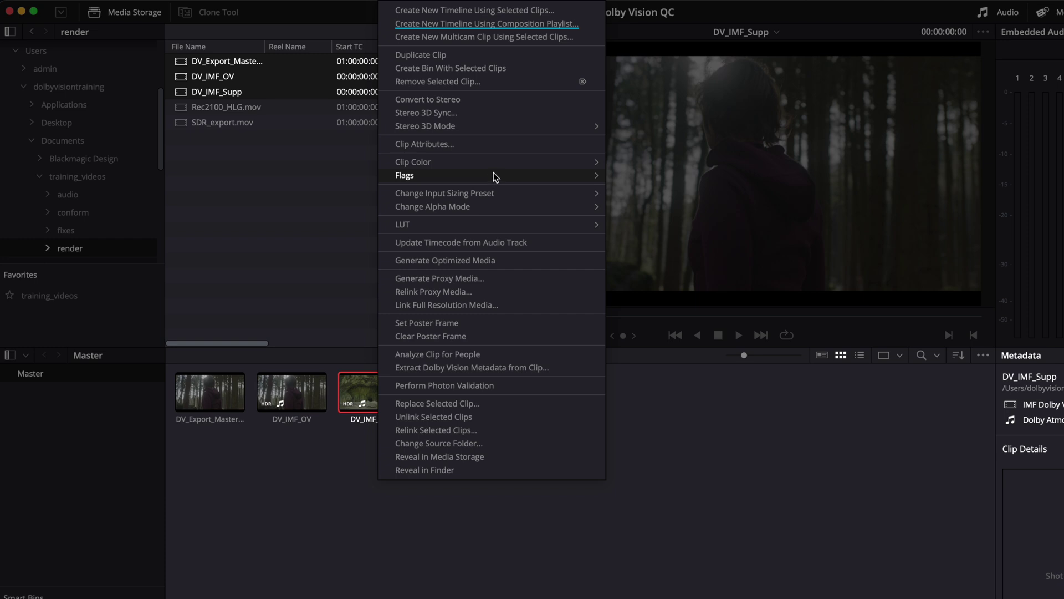
left_click(476, 26)
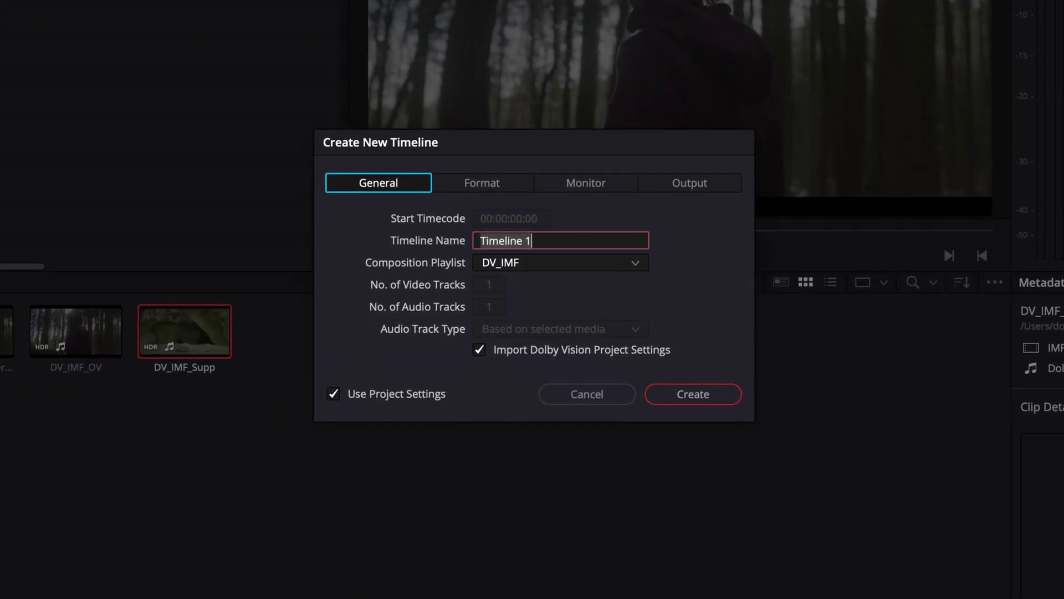
type("IMF_QC")
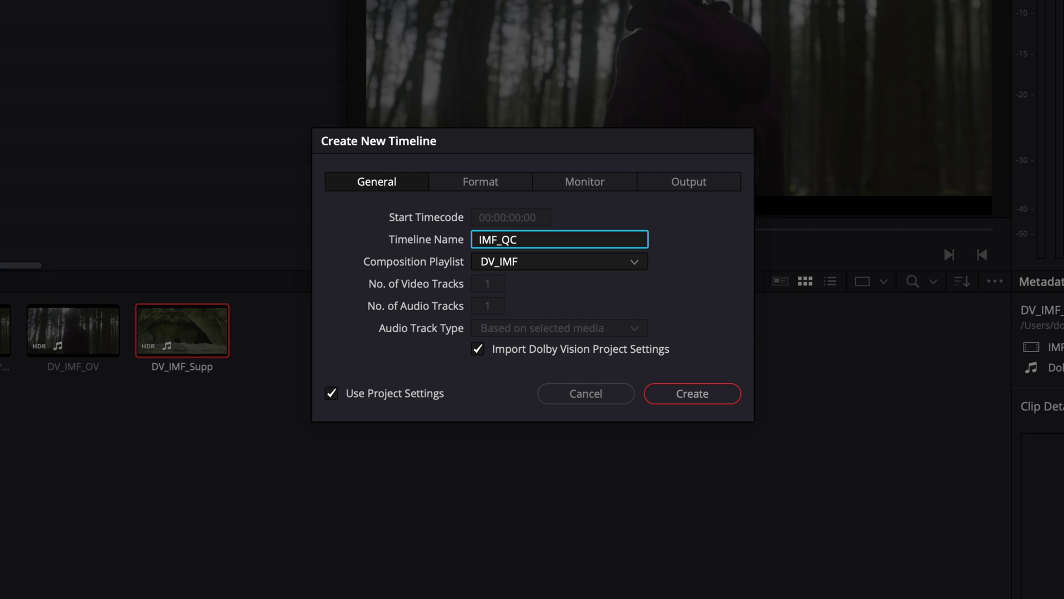
key("Tab")
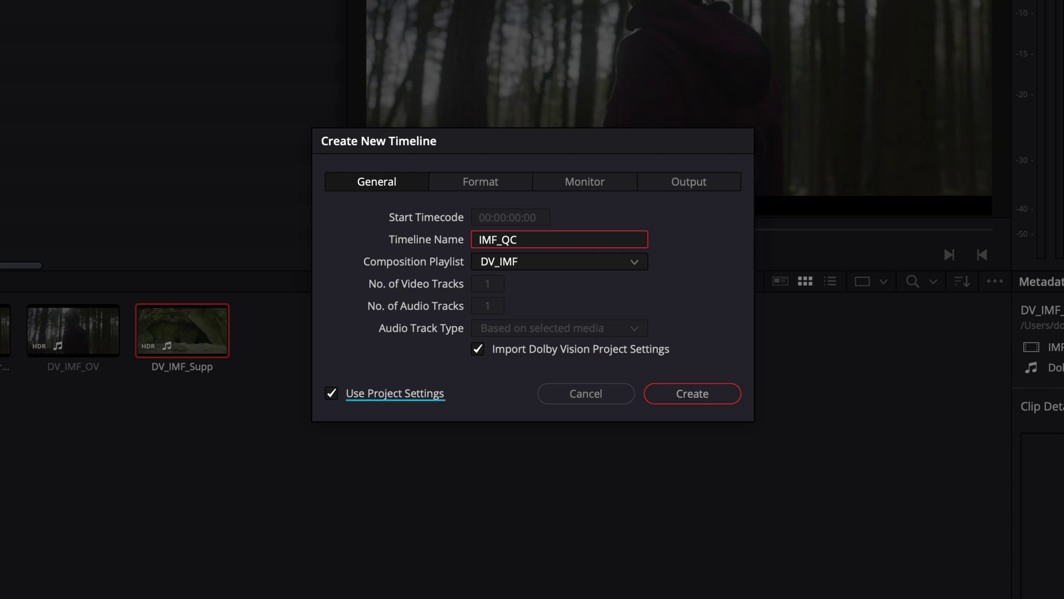
Set monitoring to UHD 2160p 23.976 with single-link 4:4:4 SDI and Full data levels
left_click(495, 188)
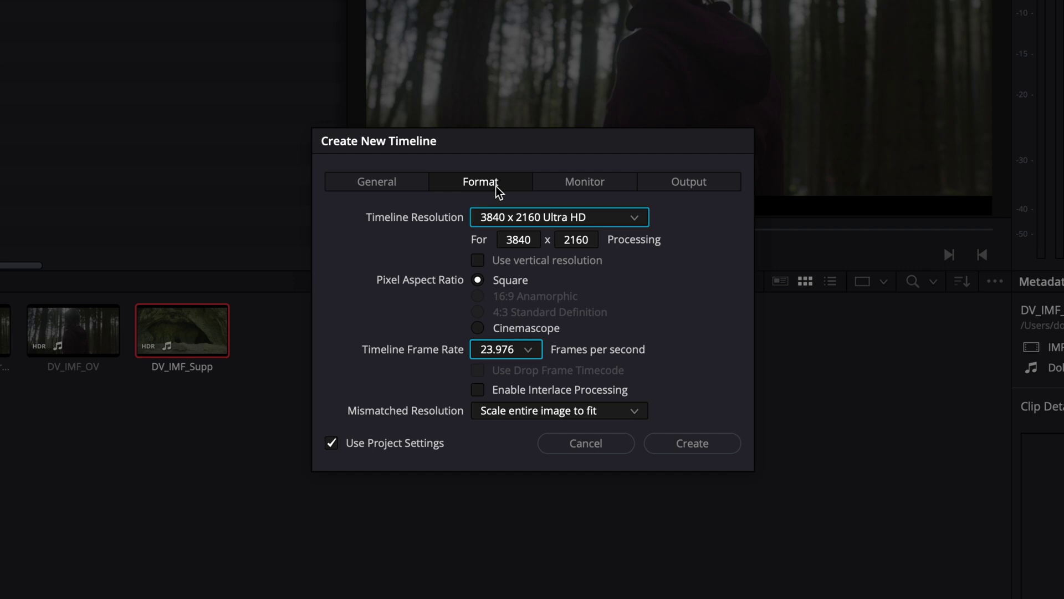
left_click(586, 193)
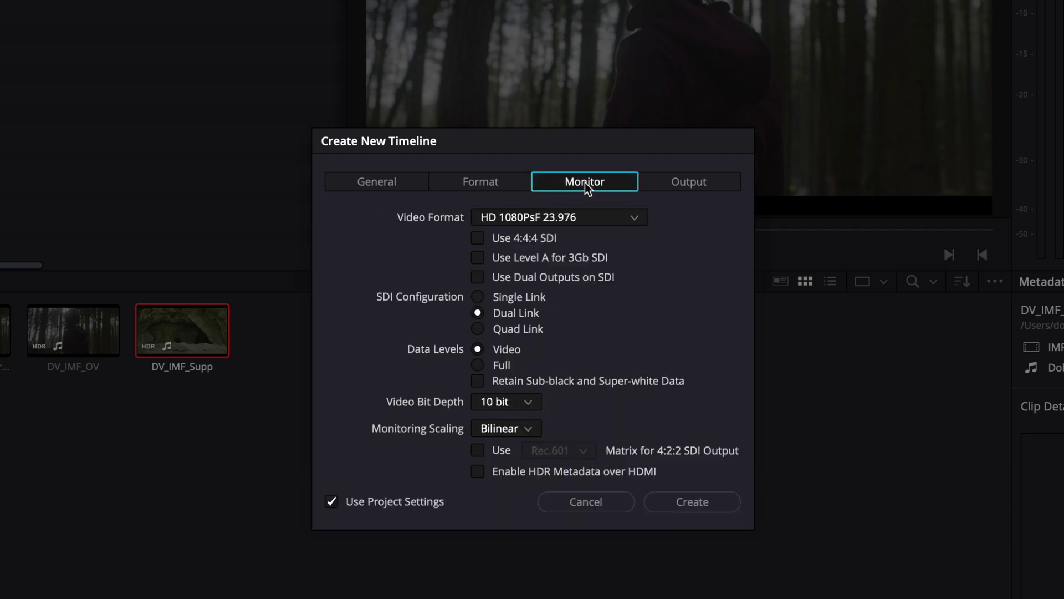
left_click(634, 219)
scroll(624, 254, "down", 10)
scroll(618, 264, "down", 4)
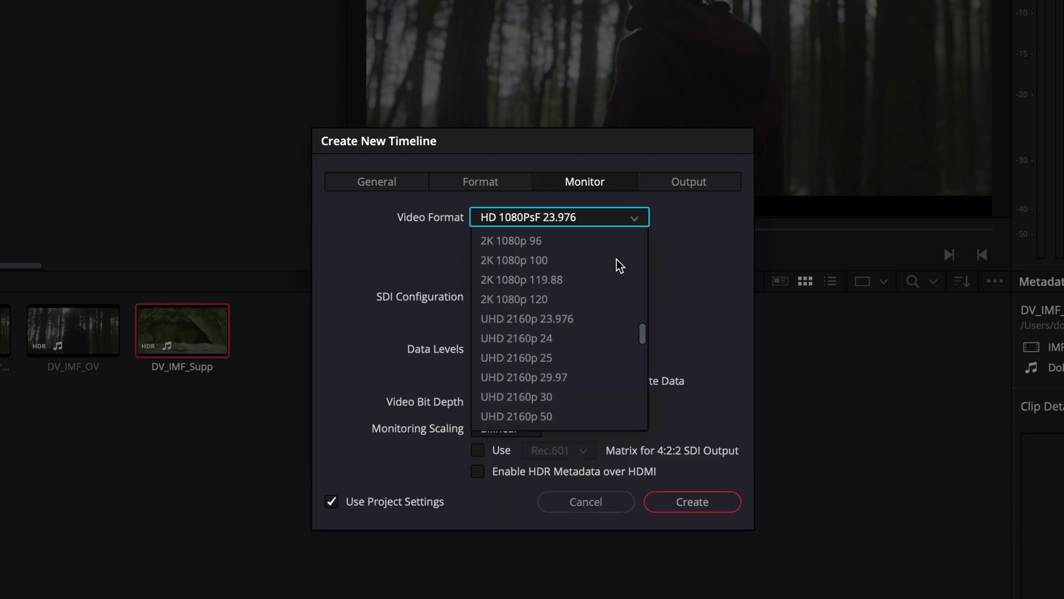
left_click(596, 319)
left_click(549, 241)
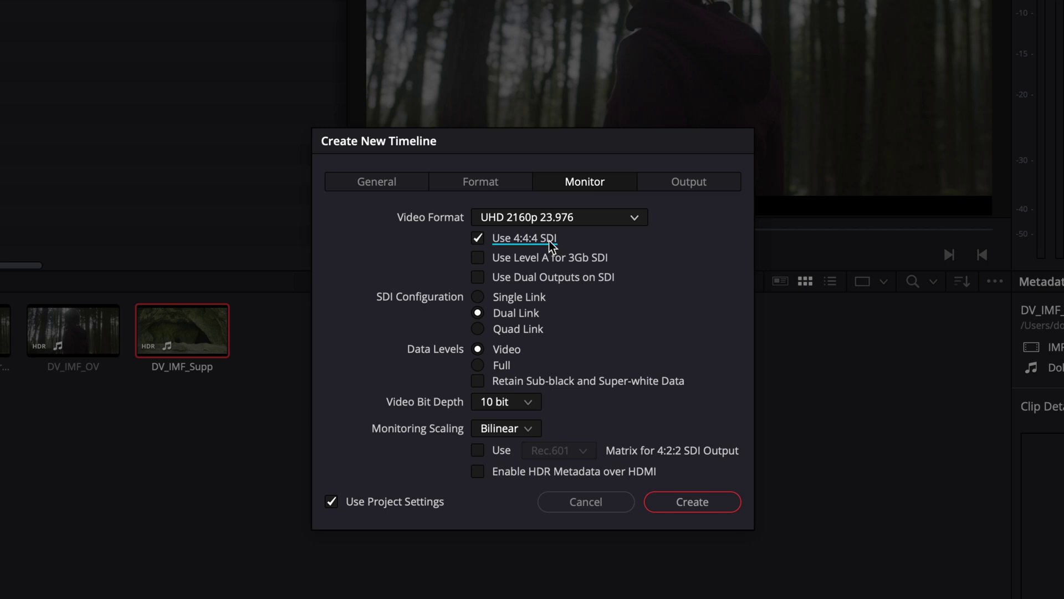
left_click(536, 301)
left_click(508, 366)
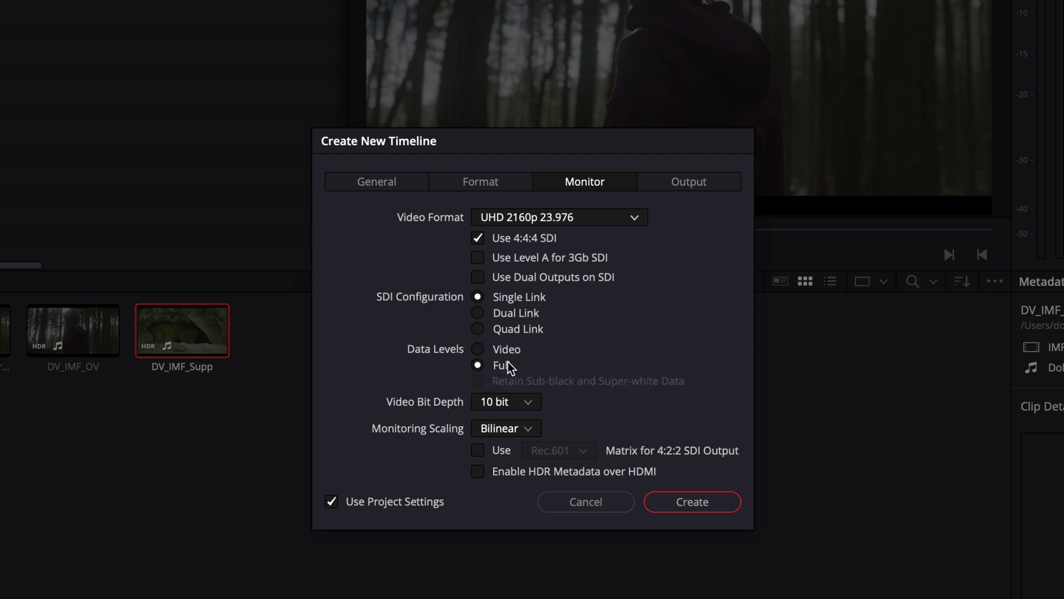
key("Tab")
left_click(691, 195)
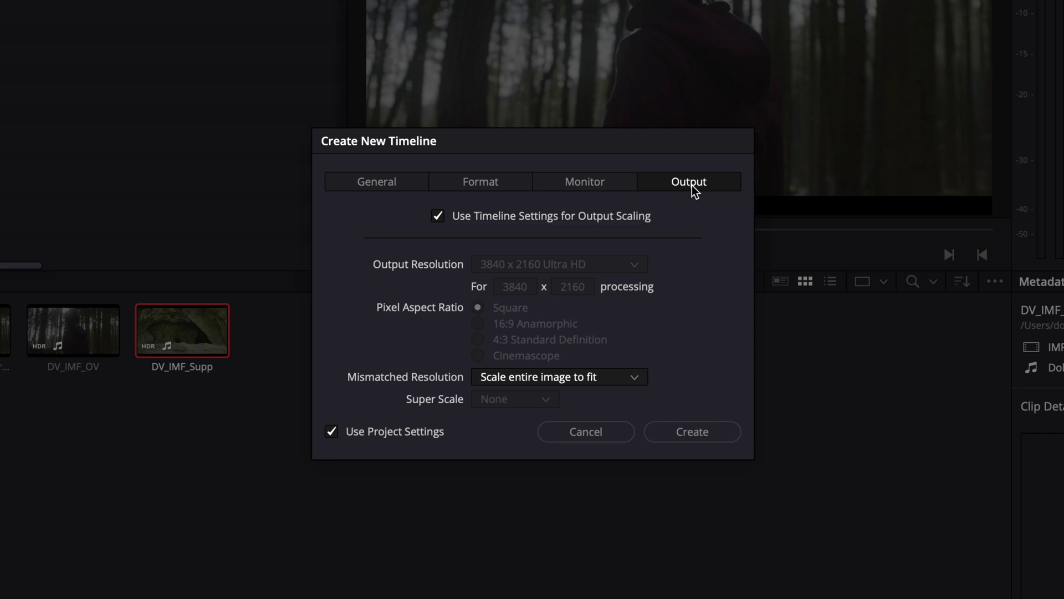
Confirm the Create New Timeline dialog to build the IMF_QC timeline
left_click(697, 438)
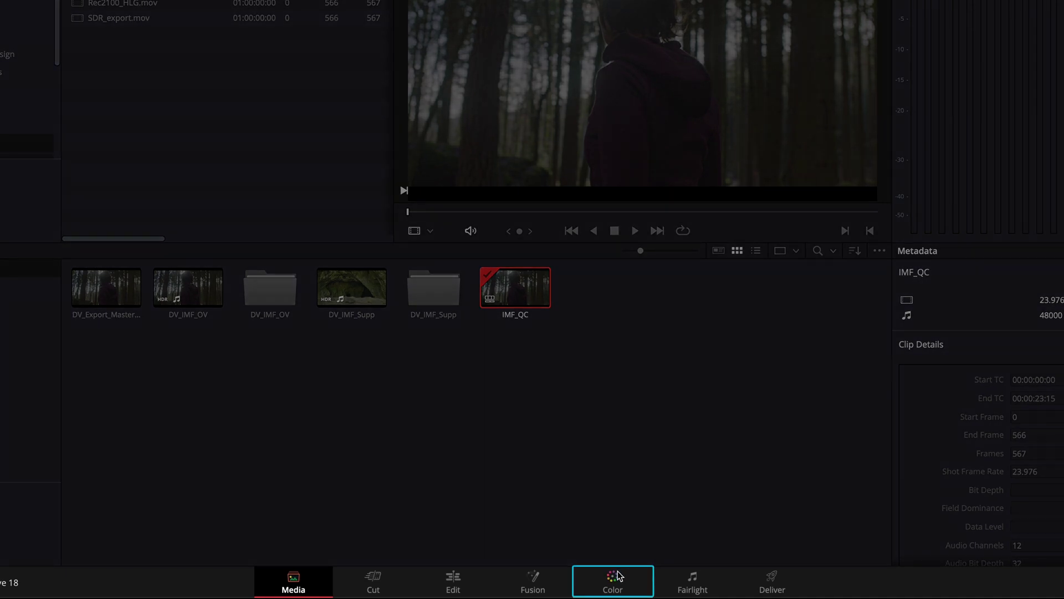
On the Color page, set Tone Map Using to Original Metadata for clips 01–03
left_click(618, 575)
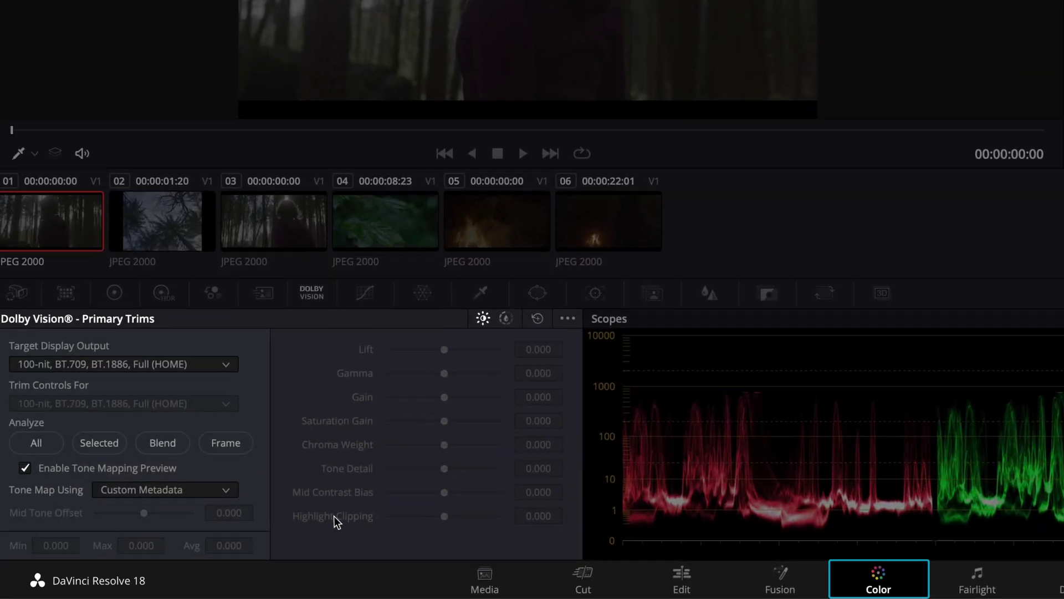
left_click(224, 490)
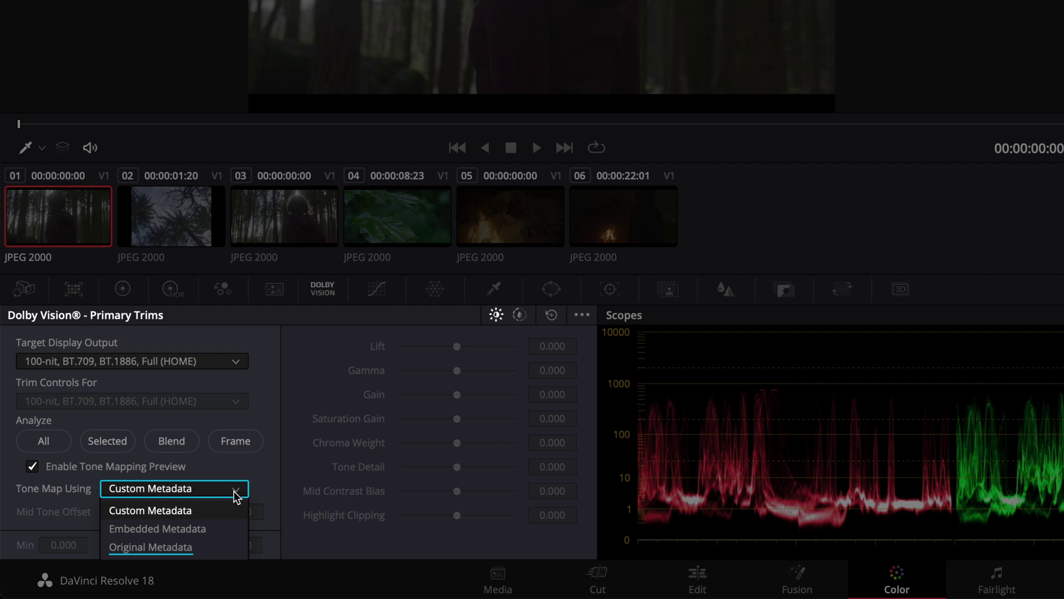
left_click(221, 544)
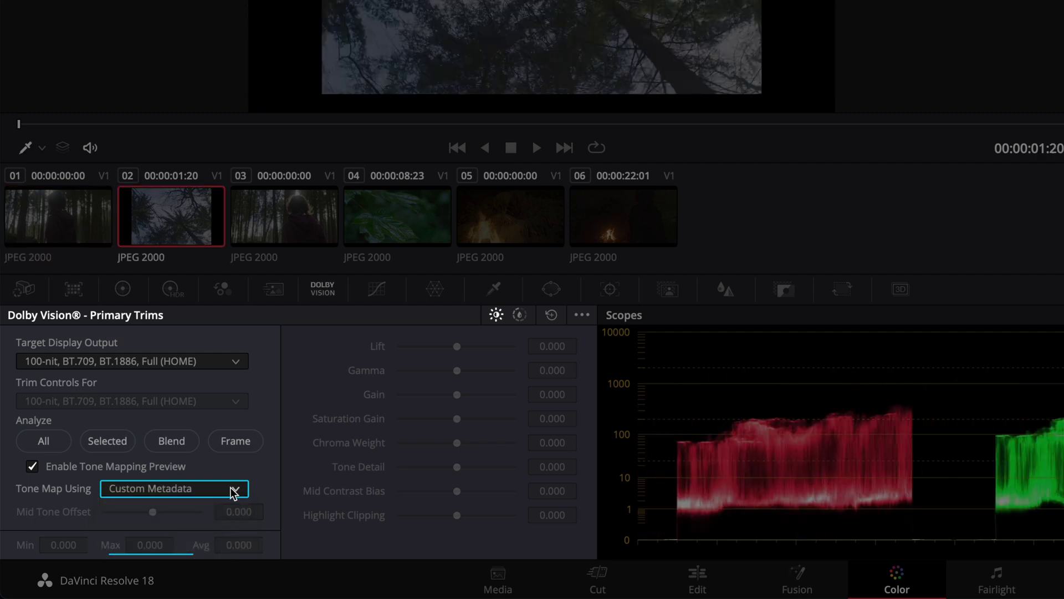
left_click(230, 488)
left_click(228, 539)
key("Down")
left_click(236, 490)
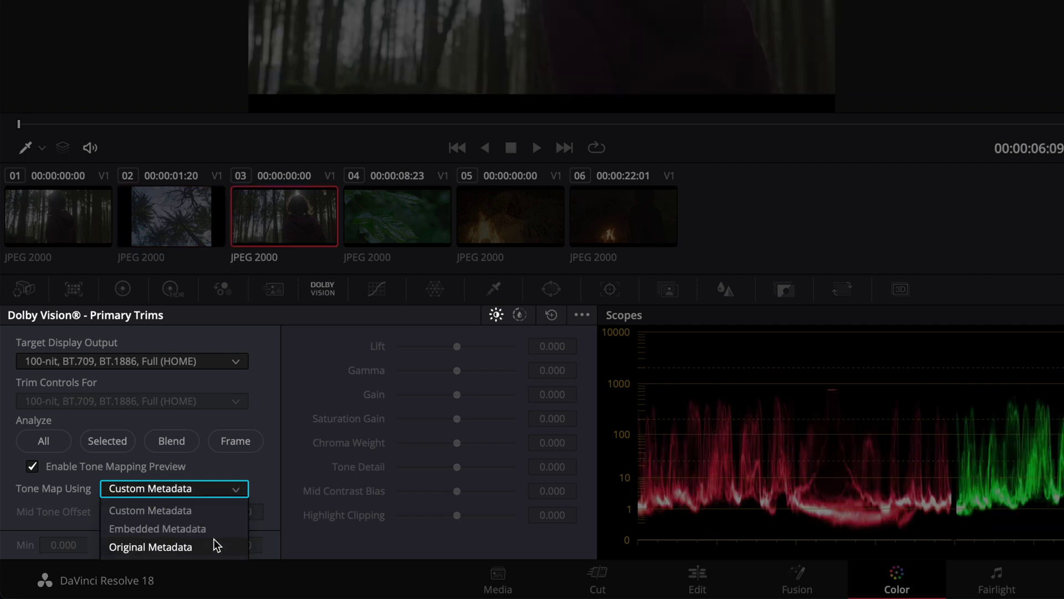
left_click(214, 539)
Set Tone Map Using to Original Metadata for clips 04–06
key("Down")
left_click(228, 493)
left_click(214, 539)
key("Down")
left_click(233, 488)
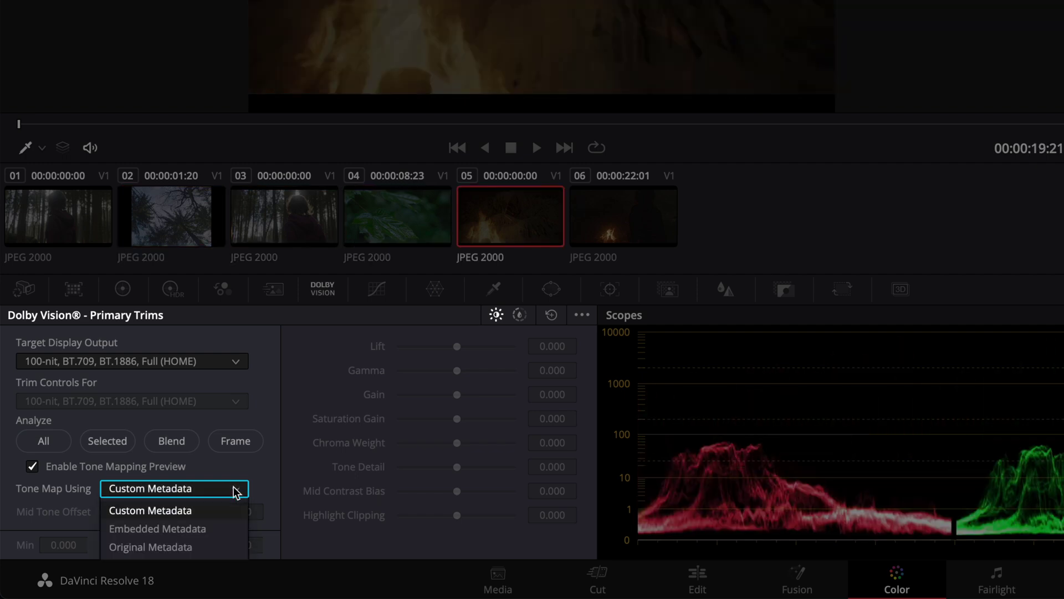
left_click(209, 538)
key("Down")
left_click(225, 489)
left_click(203, 543)
key("Up")
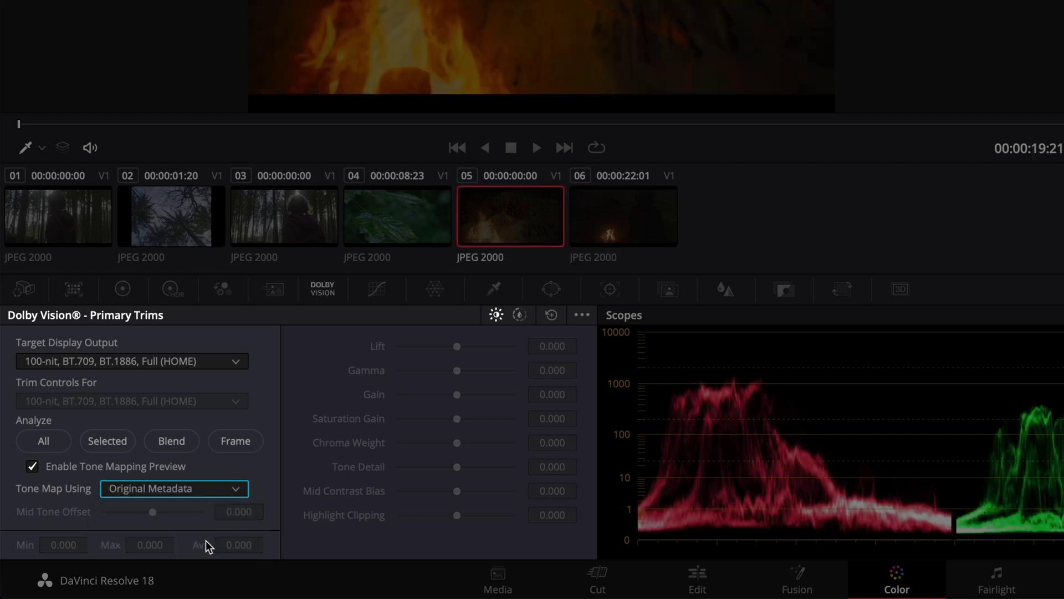
key("Up")
key("Up")
key("Up")
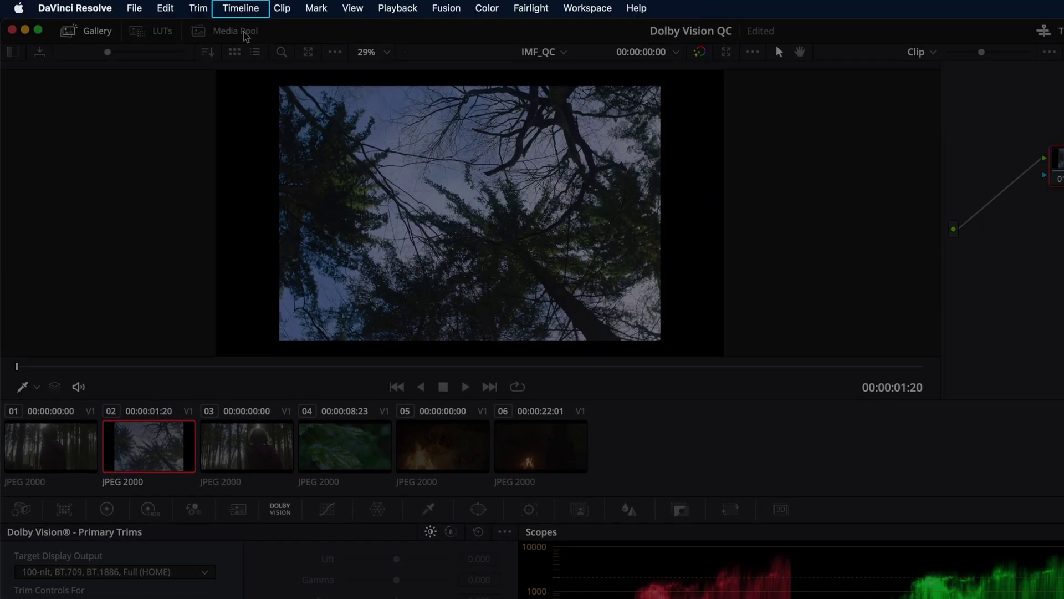
Reset the timeline's output blanking and return to the first clip
left_click(240, 9)
mouse_move(258, 517)
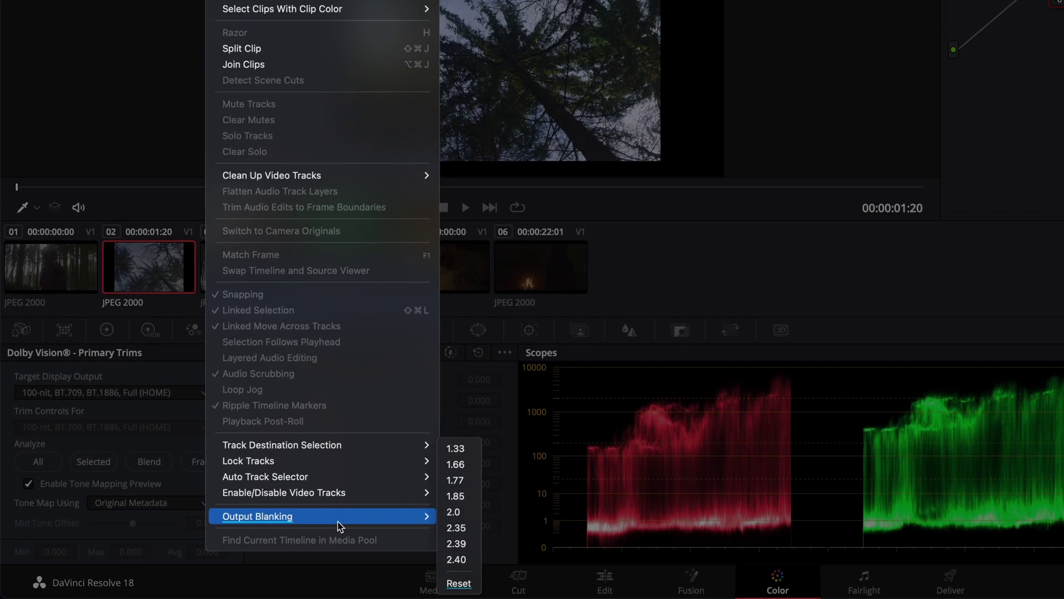
left_click(452, 580)
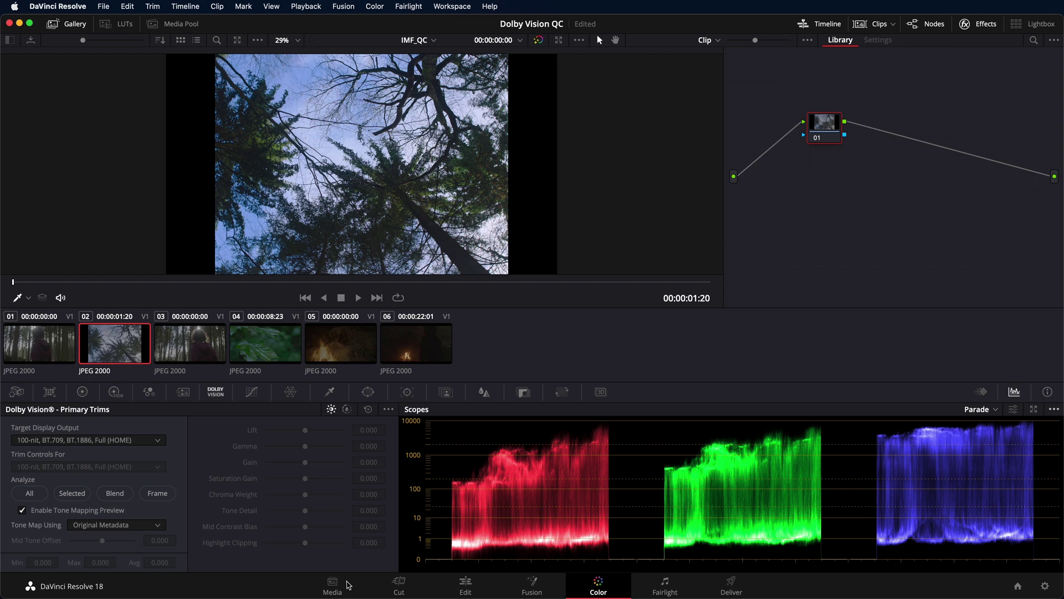
key("Up")
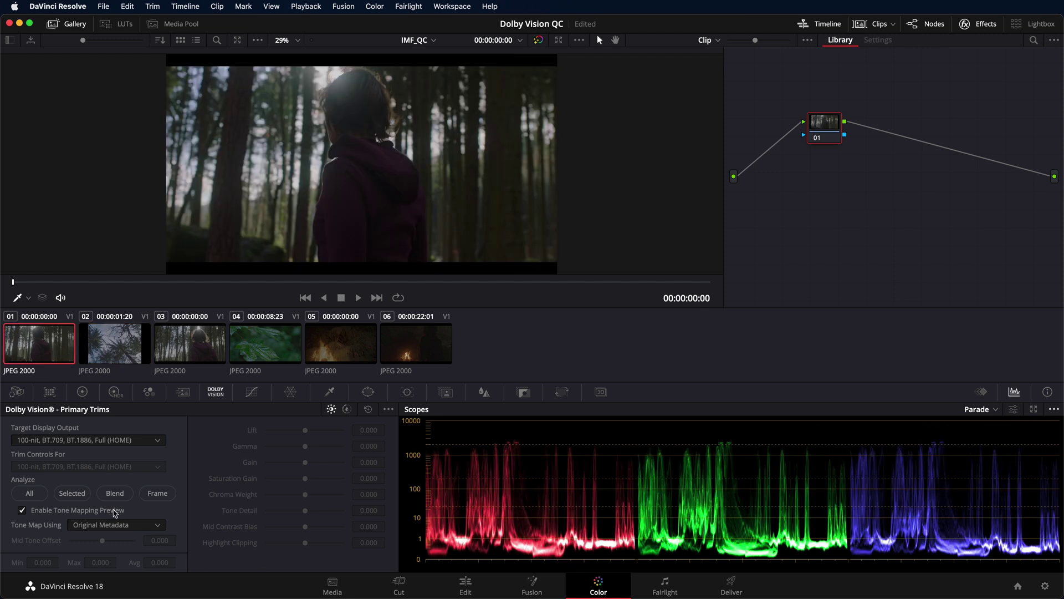
Disable Tone Mapping Preview, play the timeline briefly, then return to its start
left_click(114, 512)
key("space")
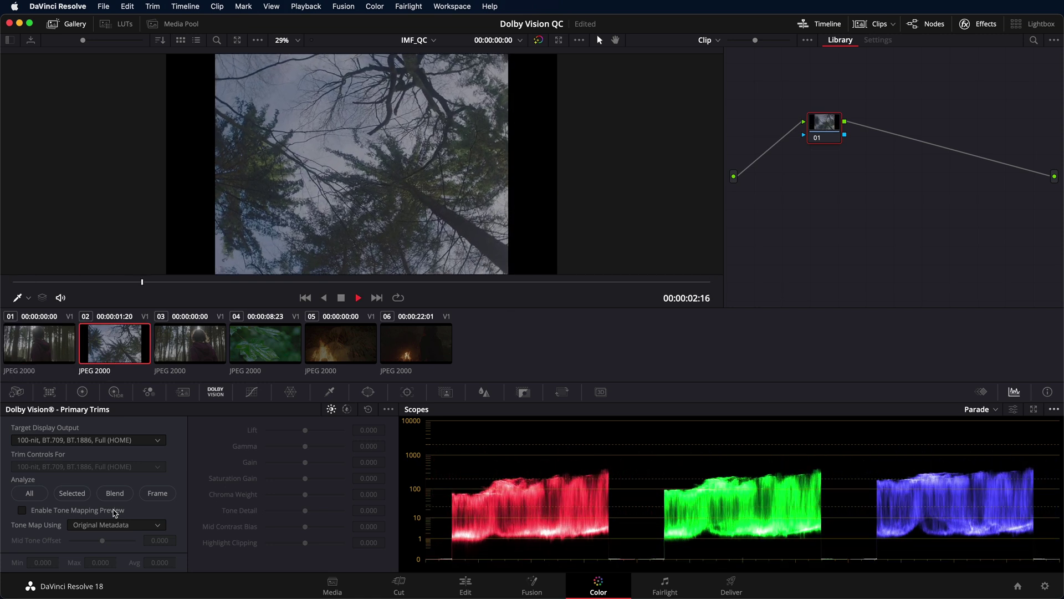
key("space")
key("Home")
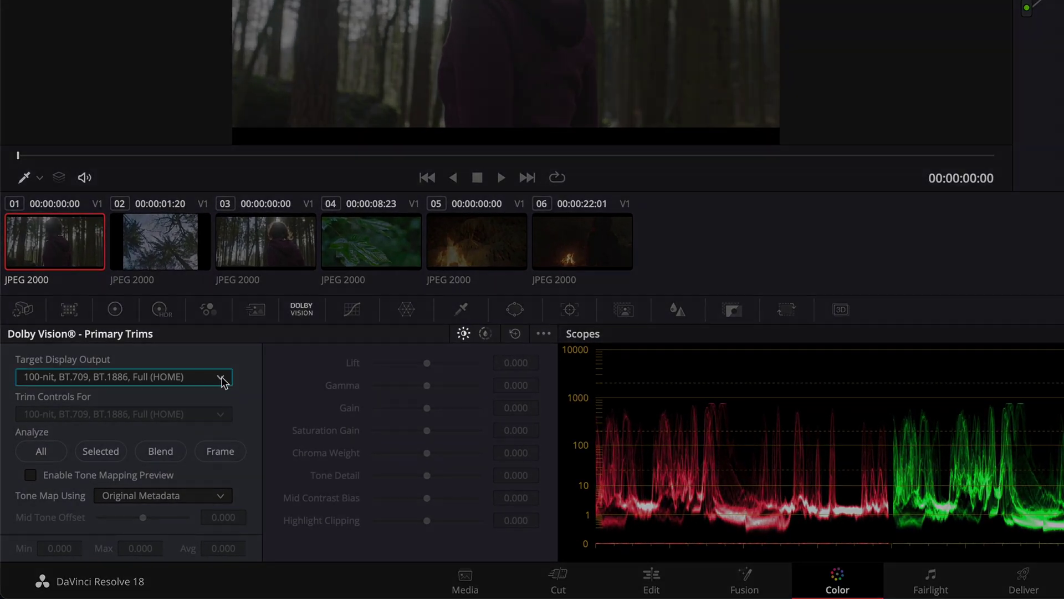
Keep the 100-nit SDR target display and re-enable the tone-mapping preview
left_click(214, 384)
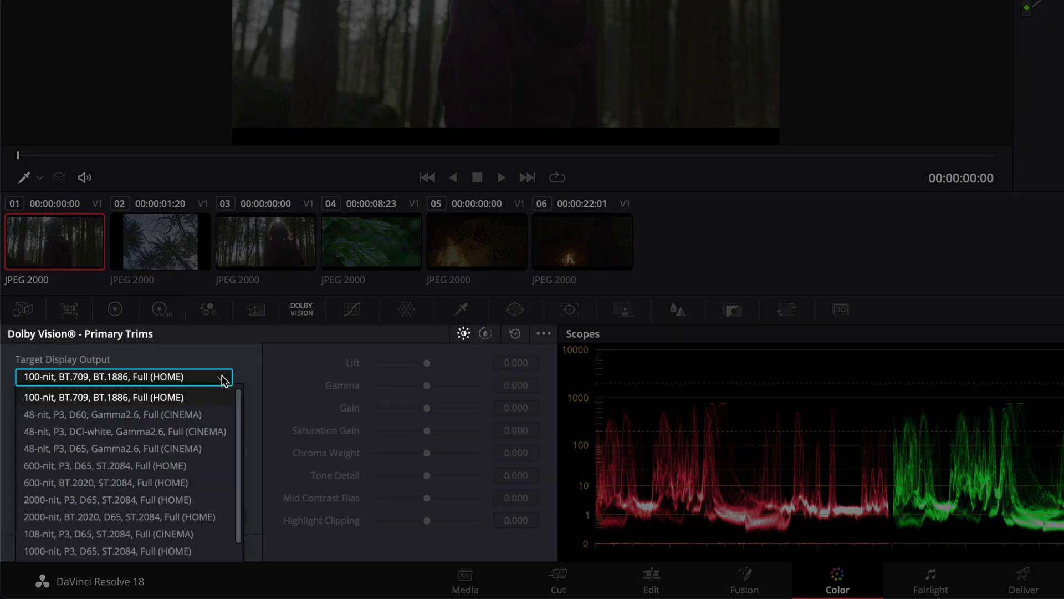
left_click(223, 380)
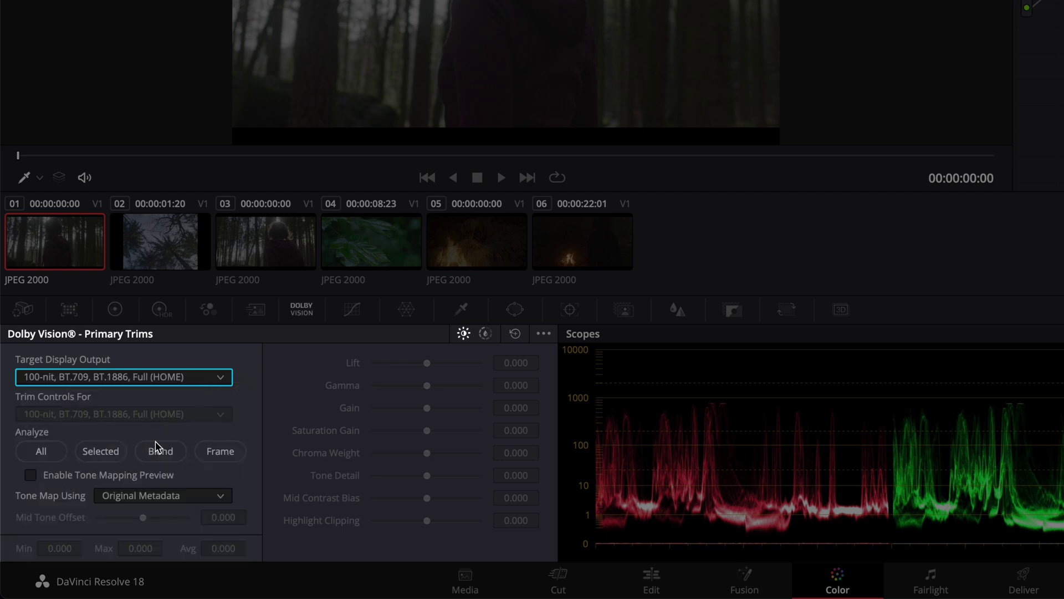
left_click(147, 470)
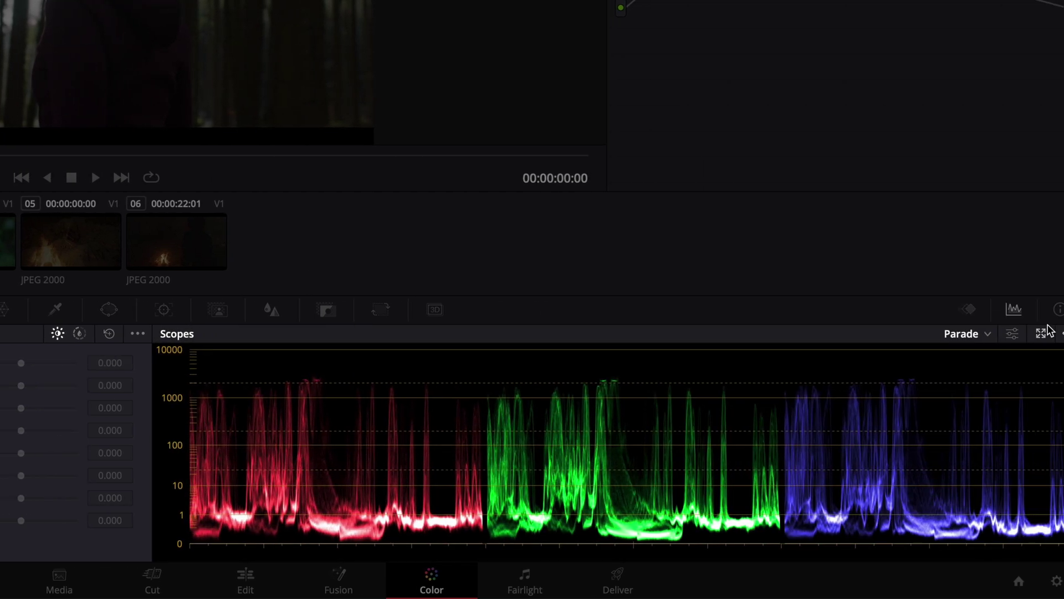
Show the waveform on a 10-bit scale, then play and stop IMF_QC on the Parade scope
left_click(1049, 334)
mouse_move(987, 353)
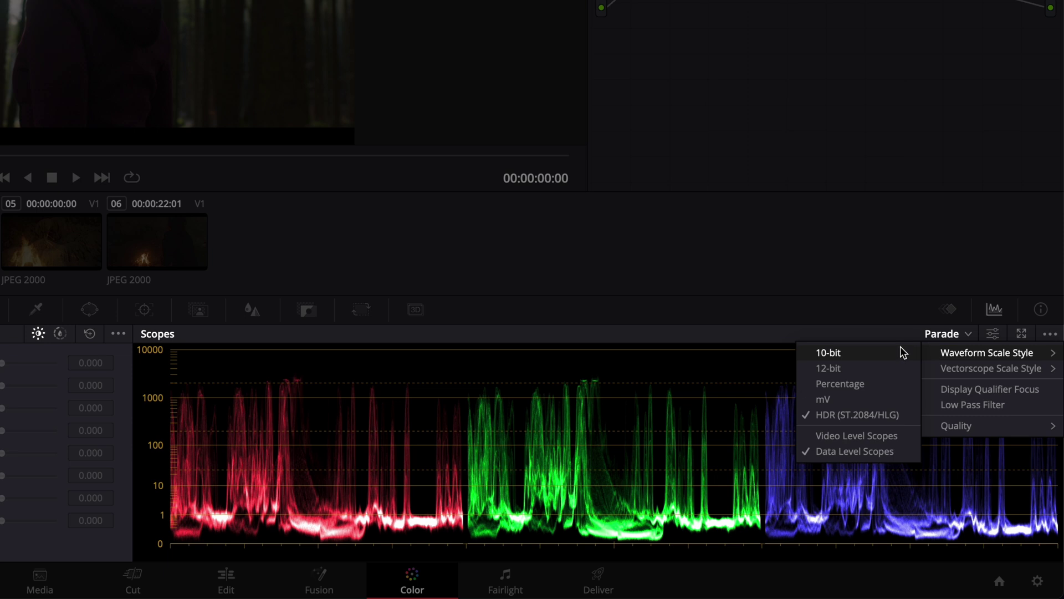
left_click(900, 350)
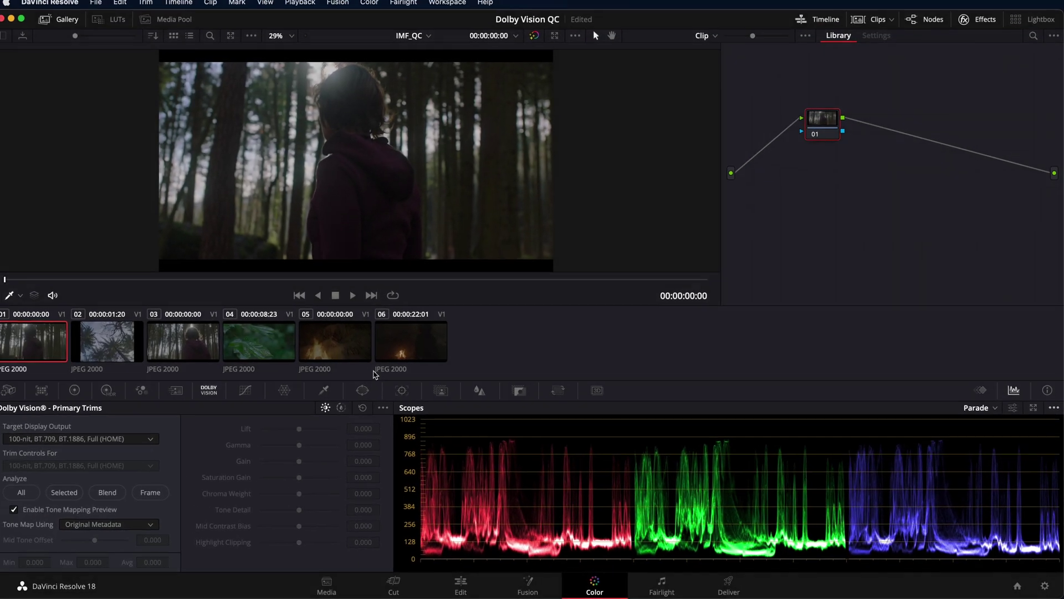
key("space")
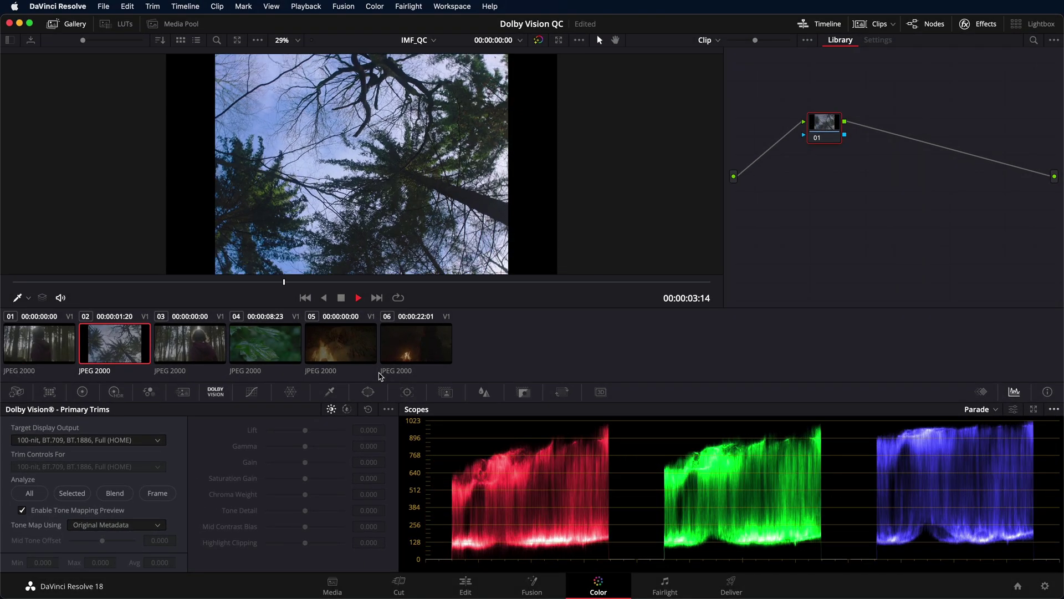
key("space")
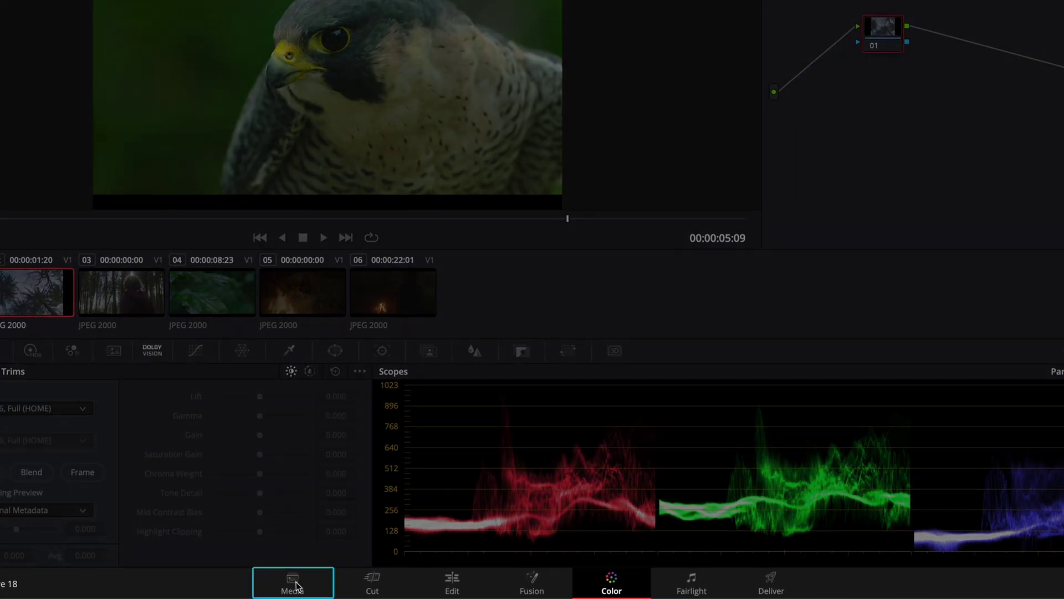
Start a new timeline named ProRes_QC from DV_Export_Master_P3.mov on the Media page
left_click(296, 586)
left_click(164, 283)
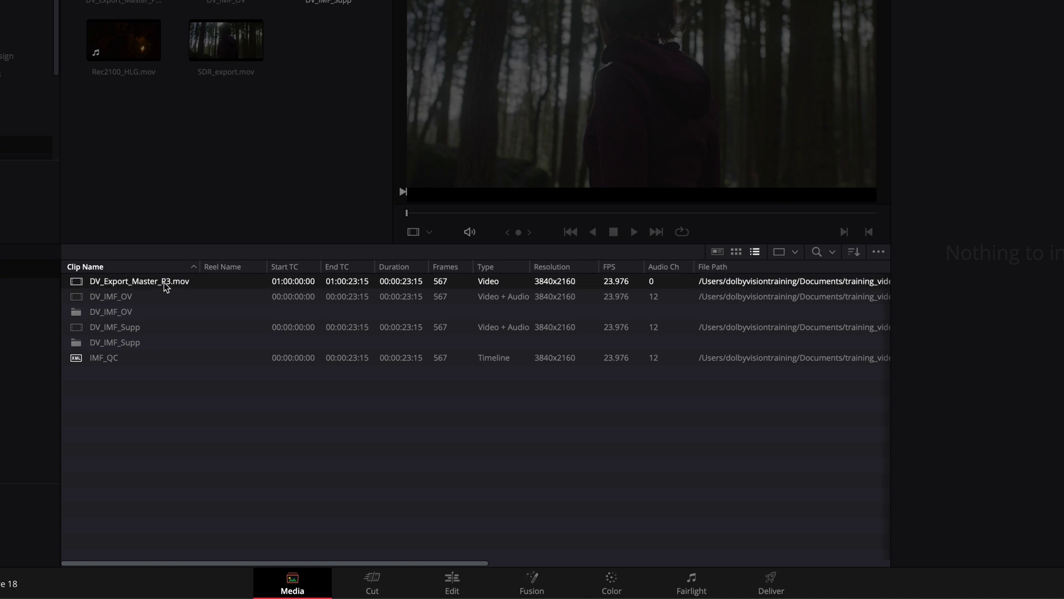
right_click(164, 282)
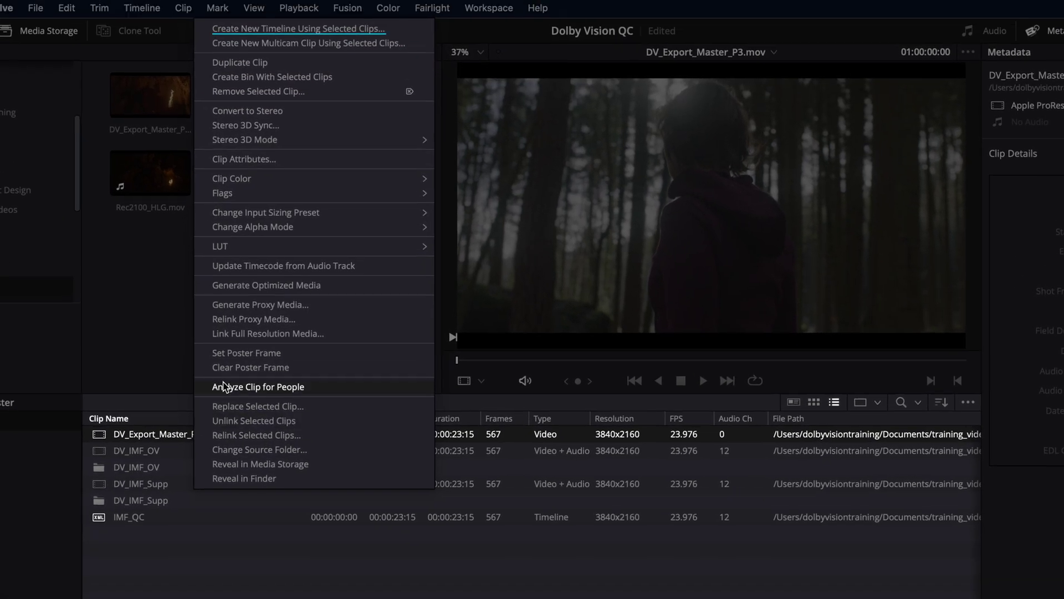
left_click(300, 29)
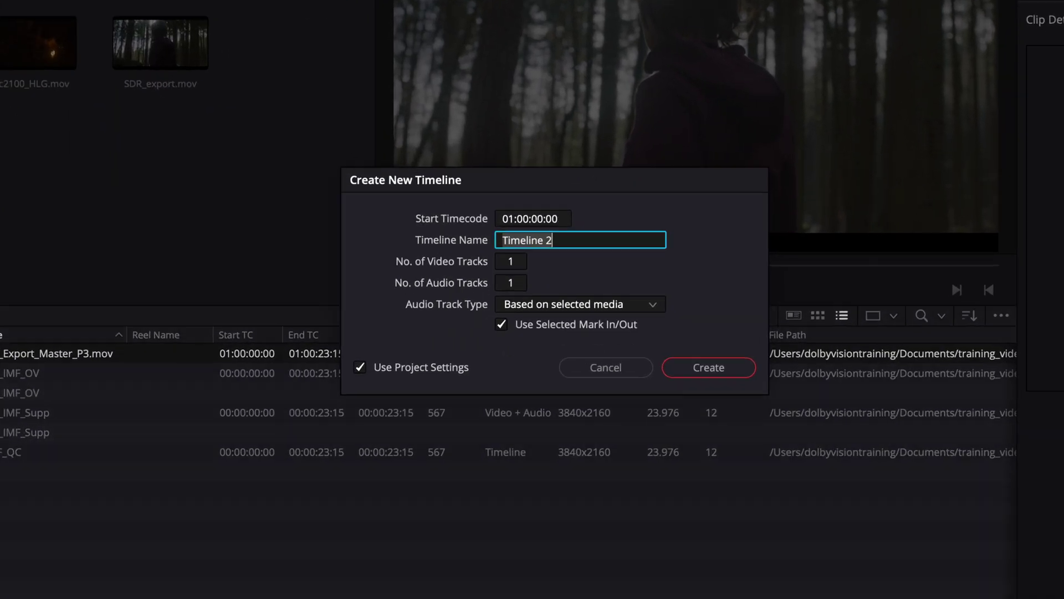
type("ProRes_QC")
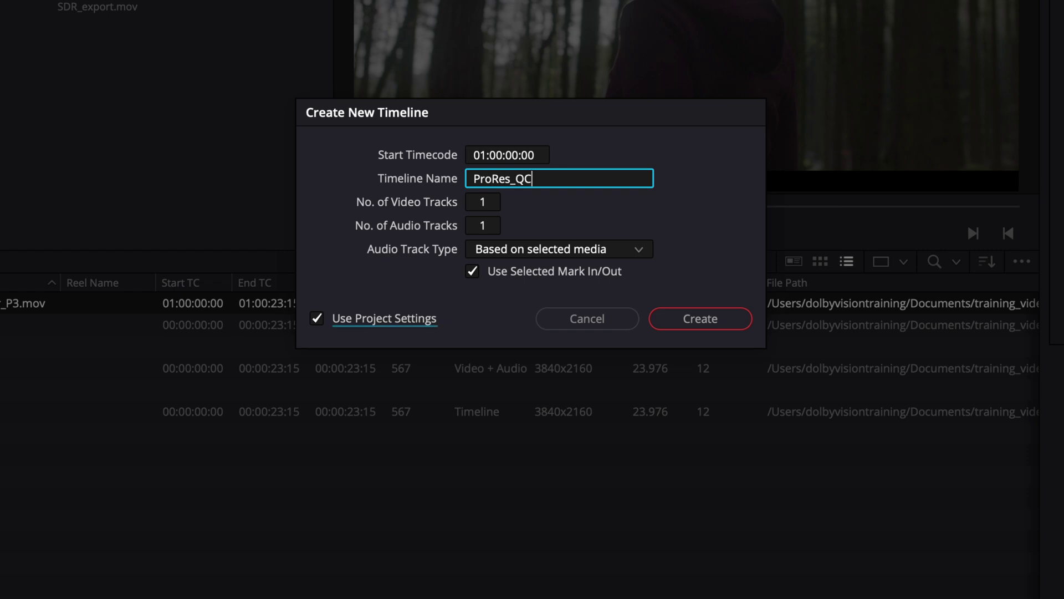
key("Return")
Stop using project settings and set the timeline resolution to 3840x2160 Ultra HD
left_click(316, 318)
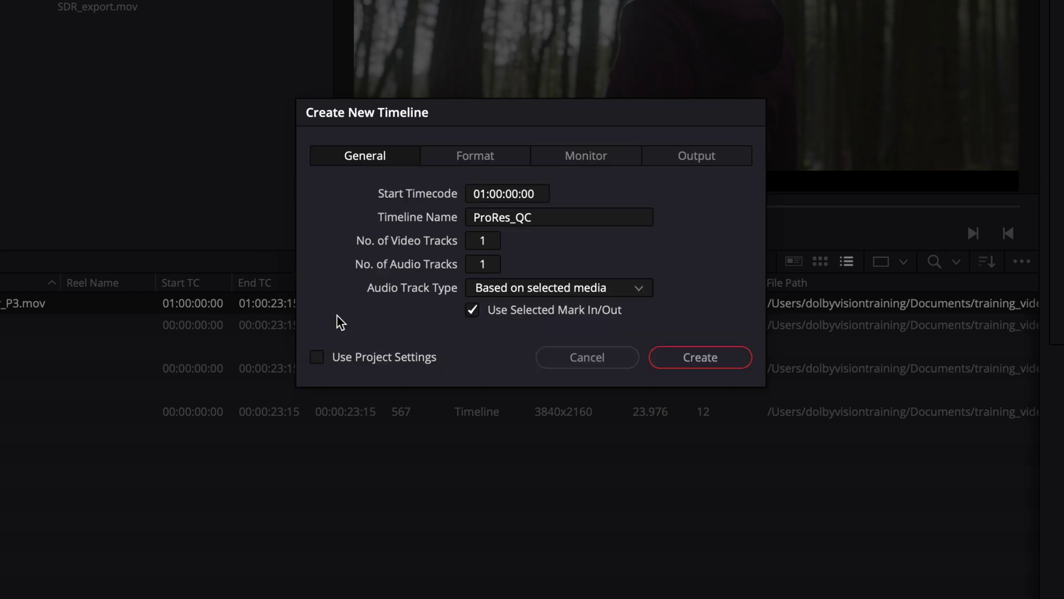
left_click(491, 165)
left_click(625, 194)
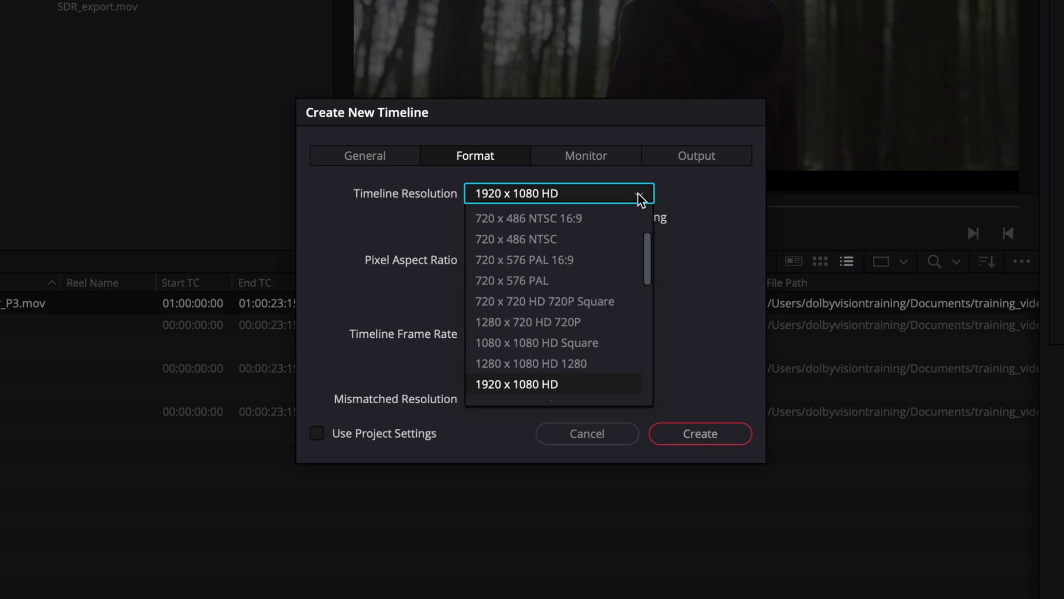
scroll(608, 264, "down", 3)
left_click(603, 320)
key("Tab")
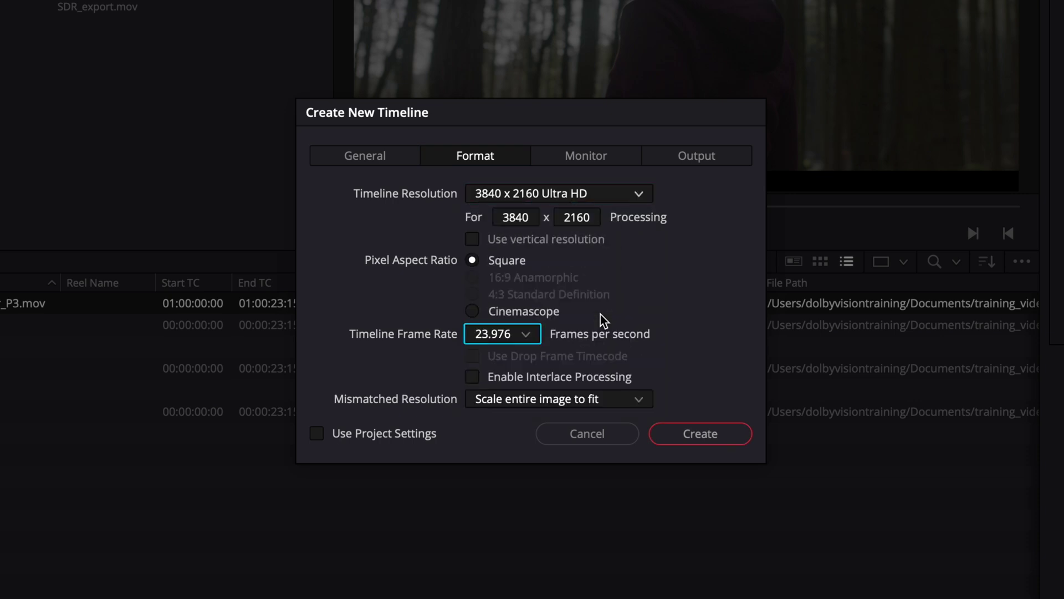
Set monitoring to UHD 2160p 23.976, 4:4:4 single-link SDI, full levels, and create the timeline
left_click(591, 158)
left_click(637, 194)
scroll(601, 375, "down", 5)
left_click(600, 405)
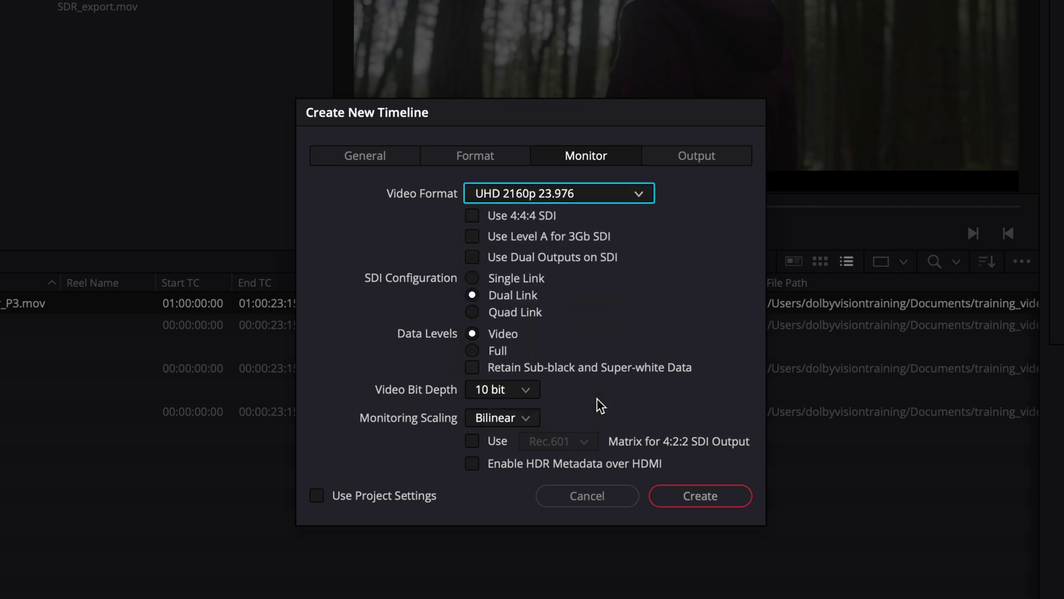
left_click(547, 216)
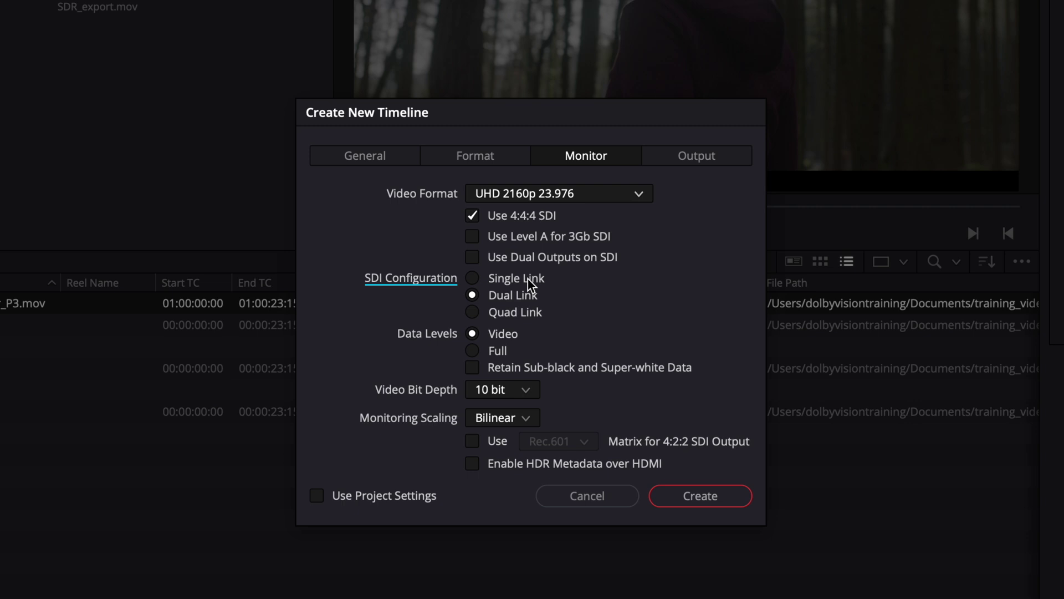
left_click(529, 283)
left_click(504, 356)
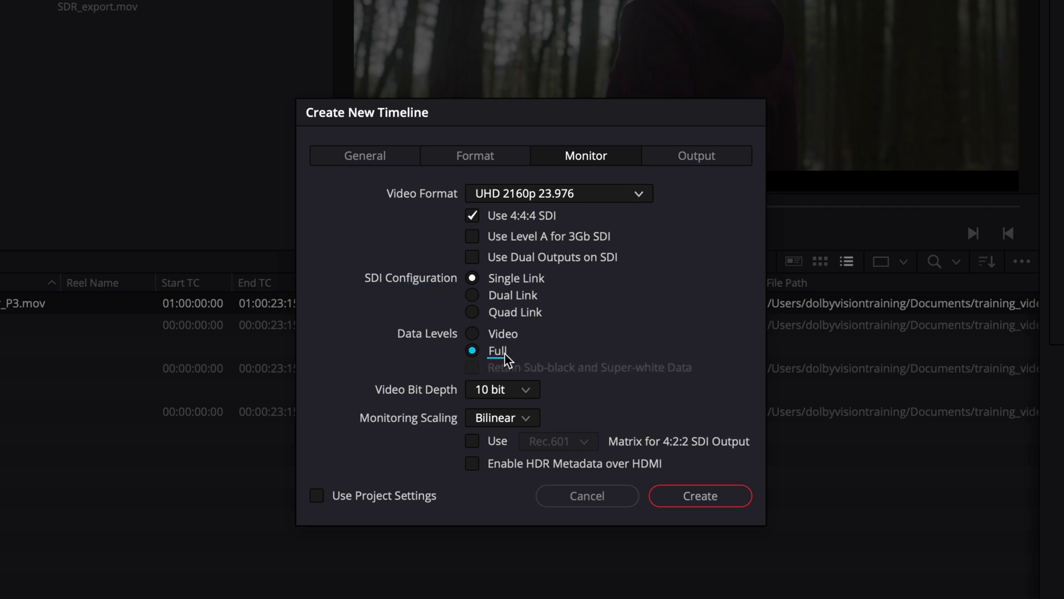
key("Tab")
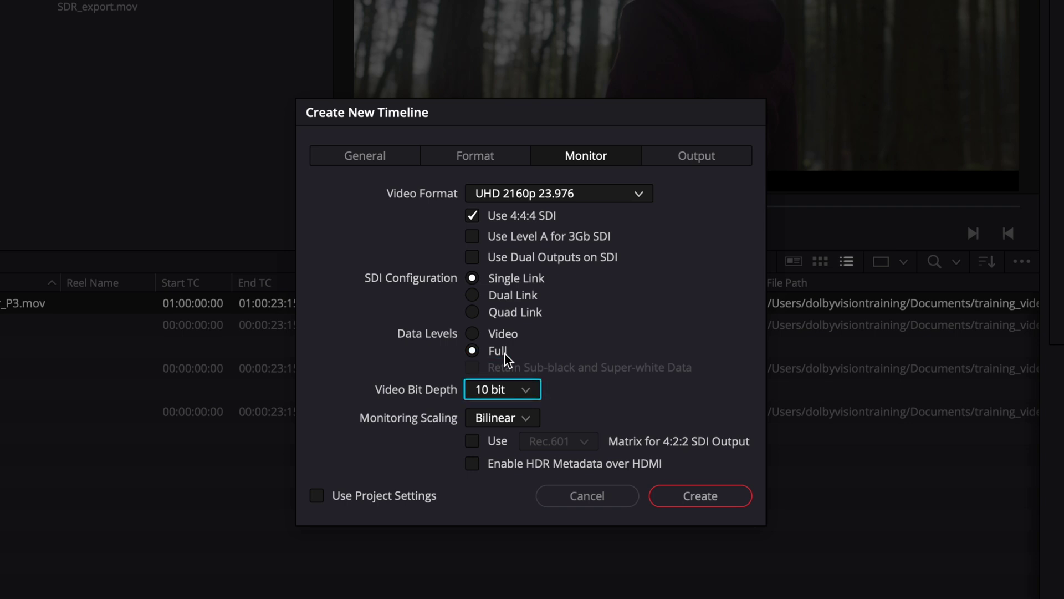
left_click(682, 153)
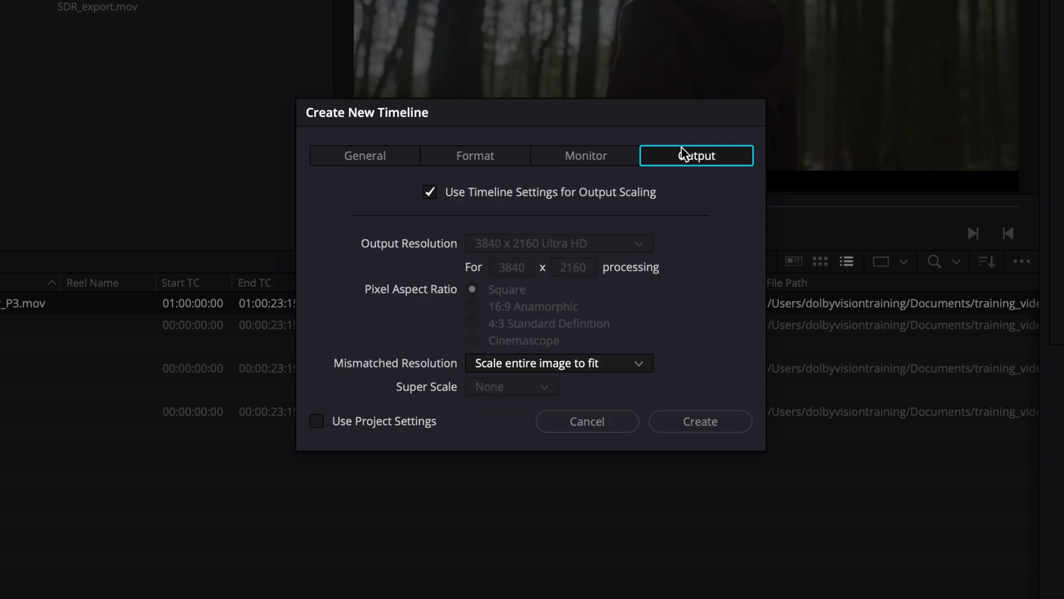
left_click(688, 424)
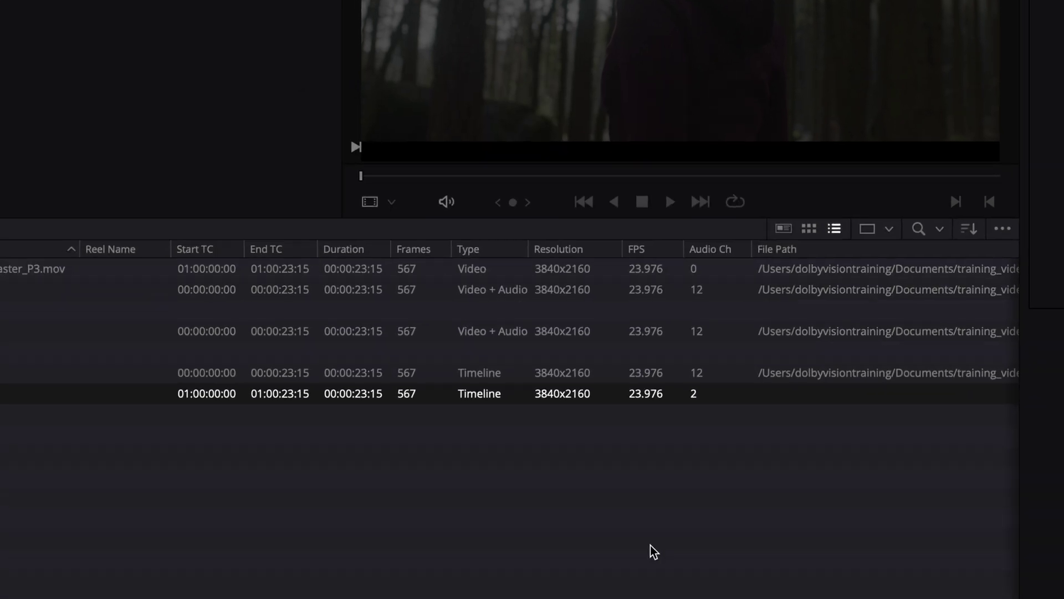
Import Dolby Vision metadata from Documents/training_videos/render/grade_001.xml on the Color page
left_click(640, 579)
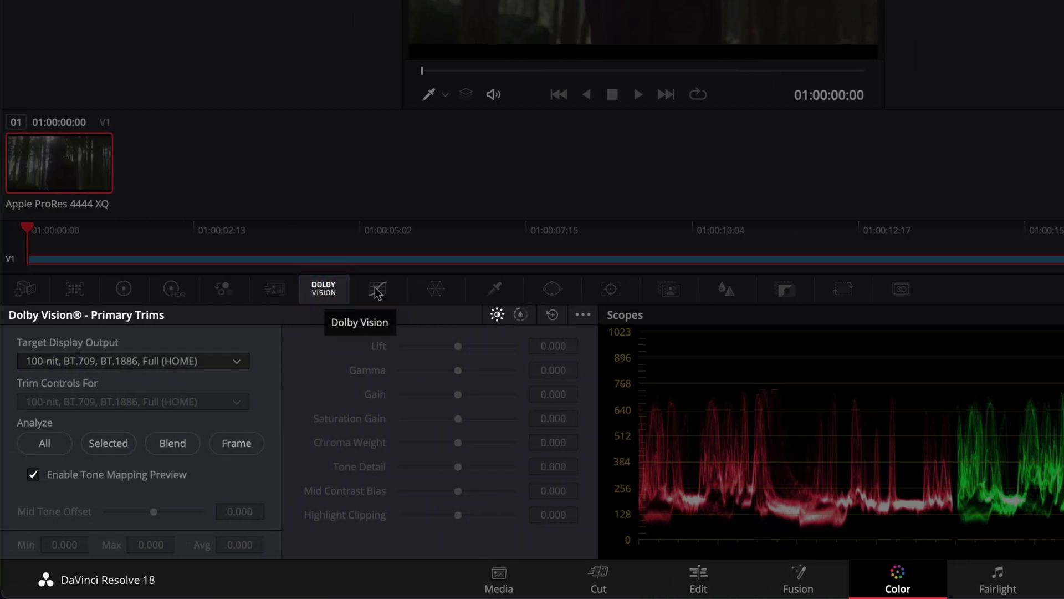
left_click(579, 315)
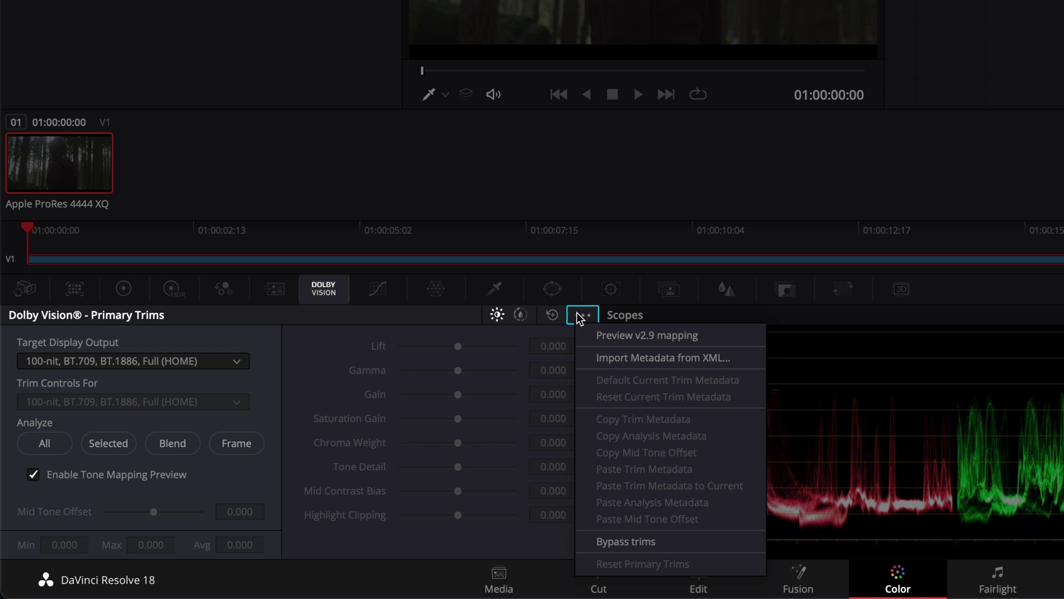
left_click(626, 358)
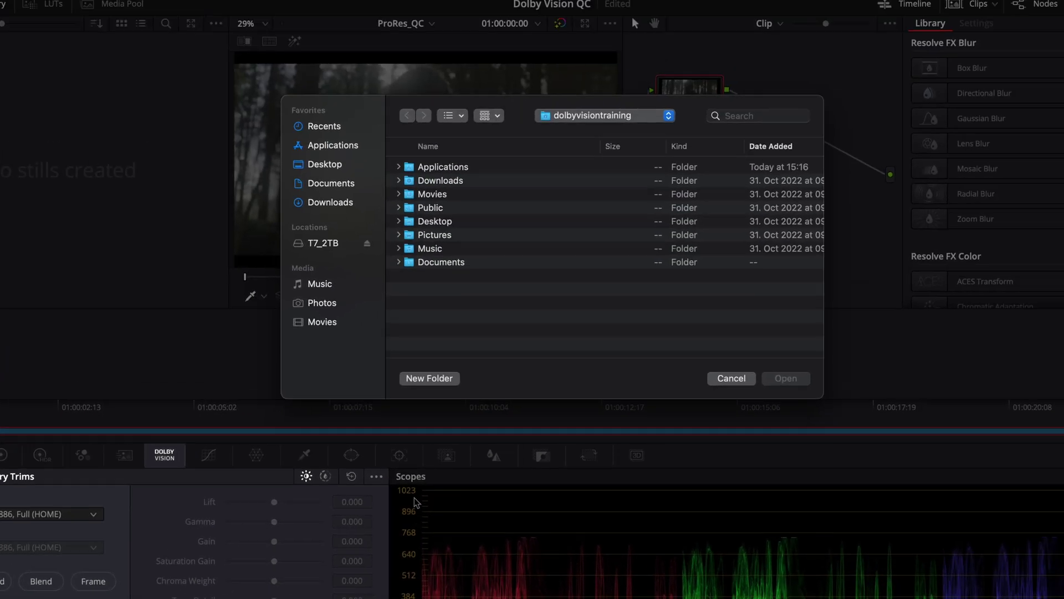
left_click(316, 204)
double_click(408, 192)
double_click(410, 227)
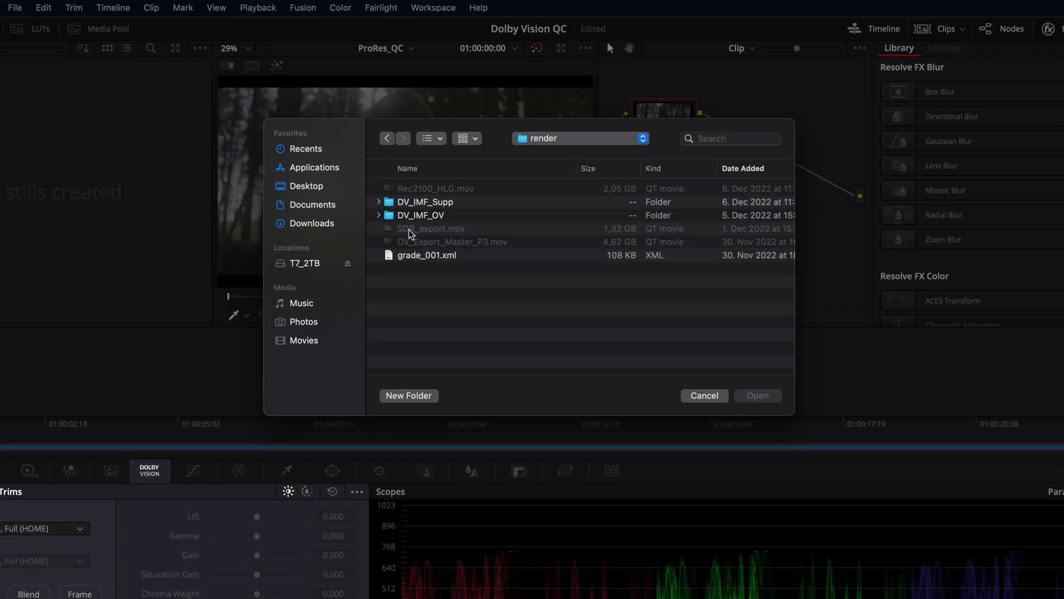
left_click(432, 255)
left_click(765, 399)
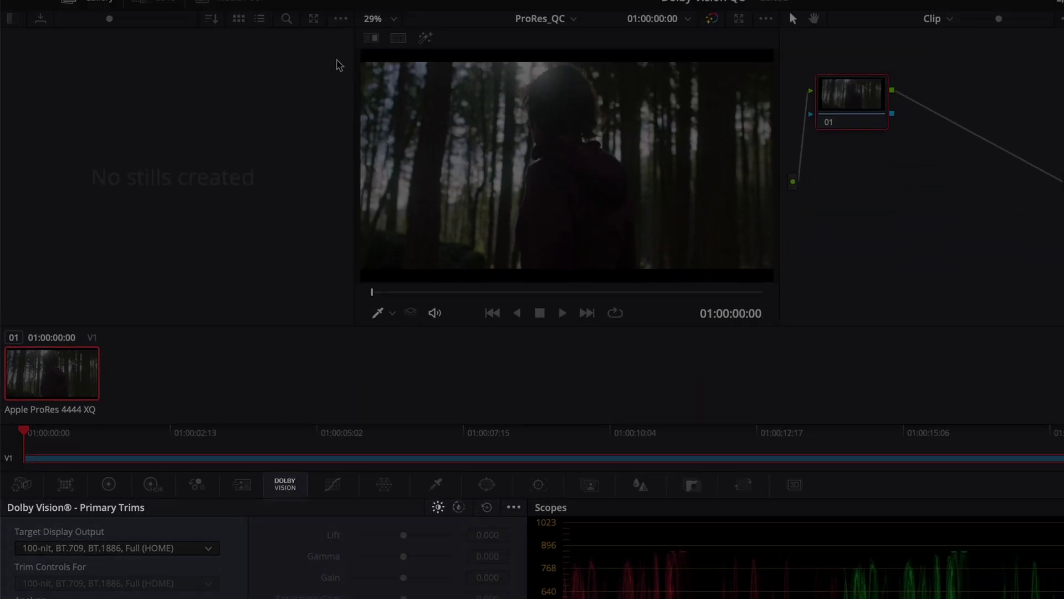
Reset ProRes_QC's output blanking, then play and stop it to check the Parade scope
left_click(241, 8)
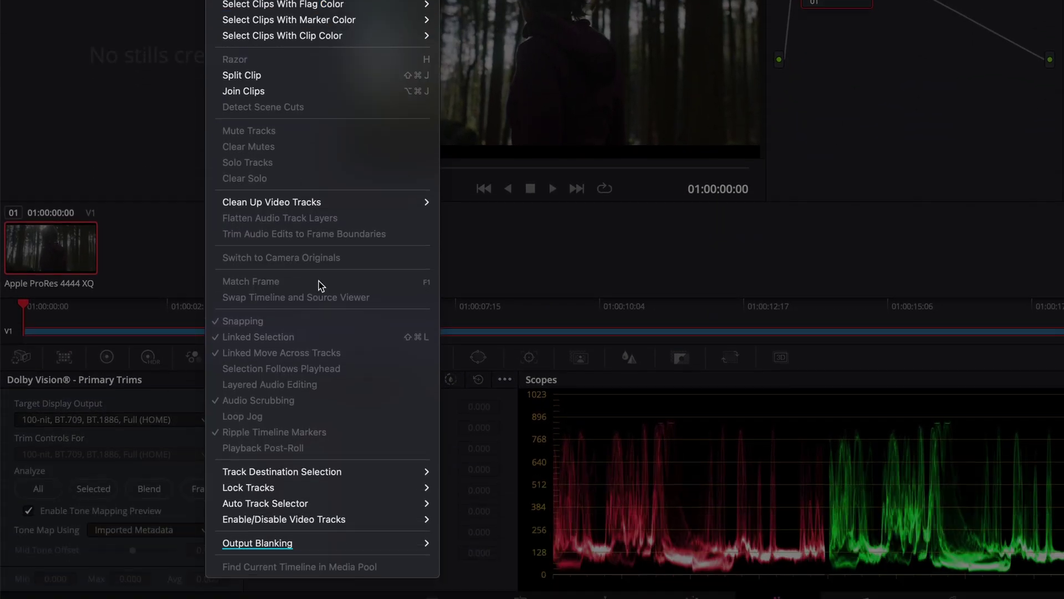
mouse_move(259, 542)
left_click(456, 580)
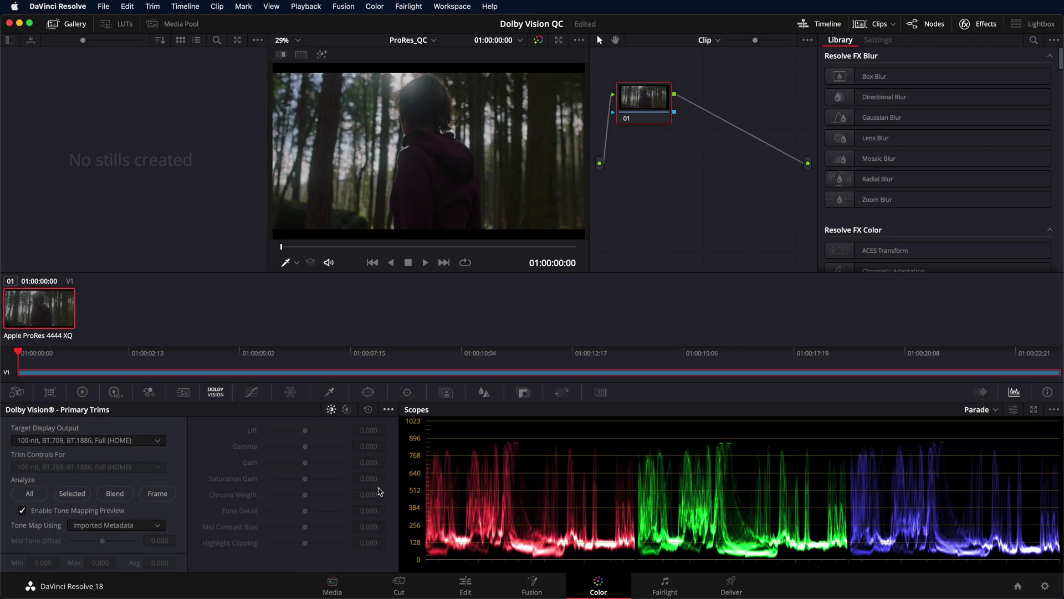
left_click(426, 263)
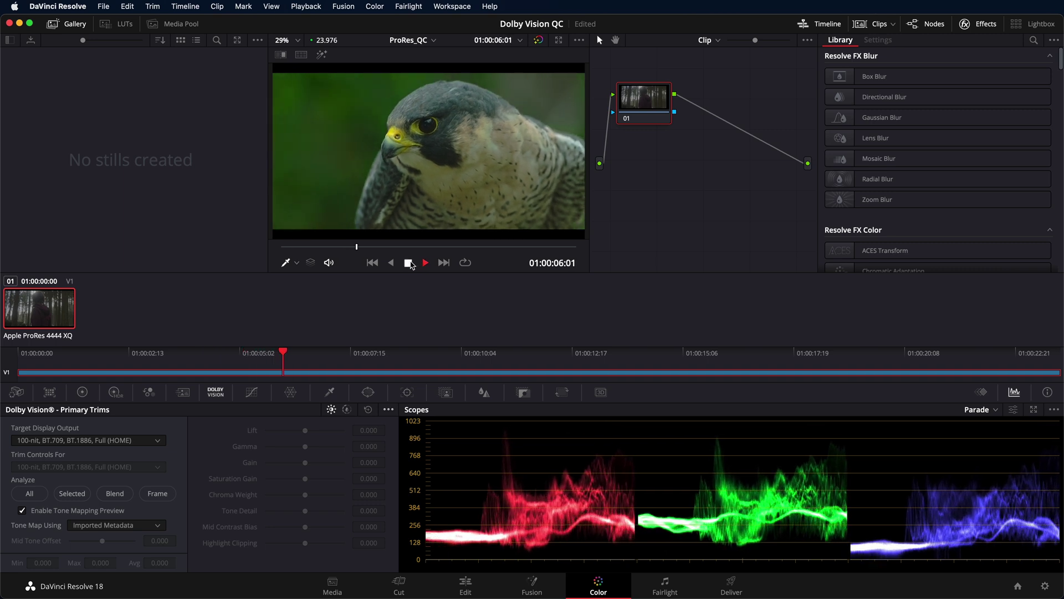
left_click(408, 264)
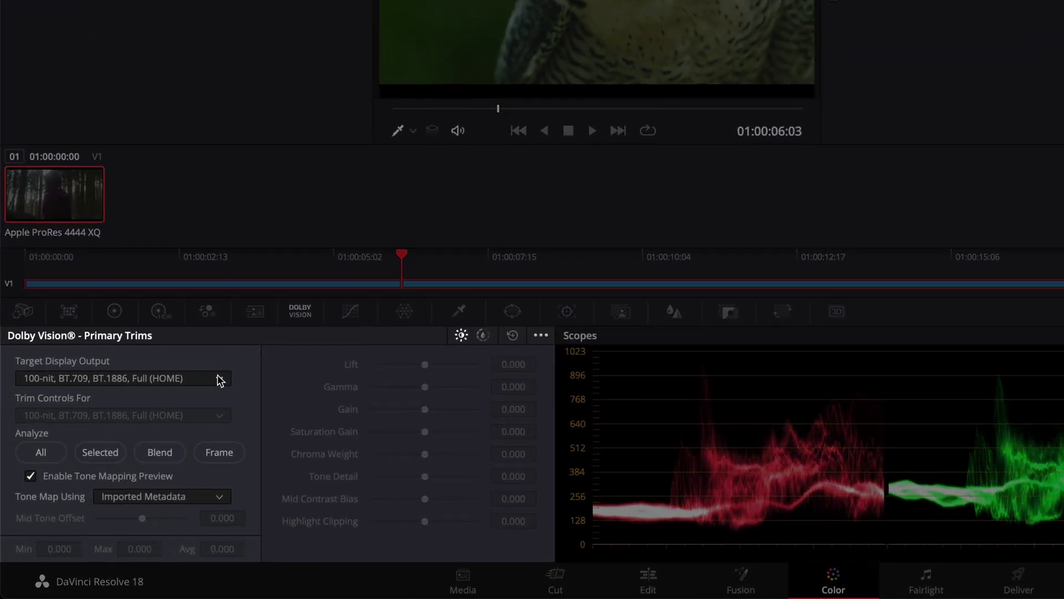
Target a 600-nit P3 ST.2084 display with HDR waveform scale, then rewind and play
left_click(157, 440)
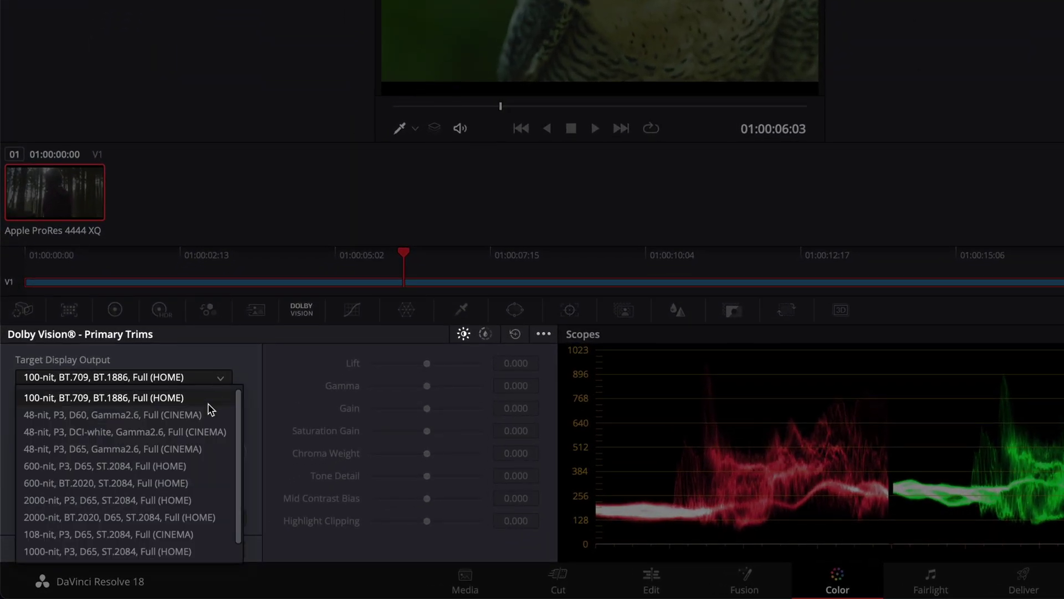
left_click(205, 466)
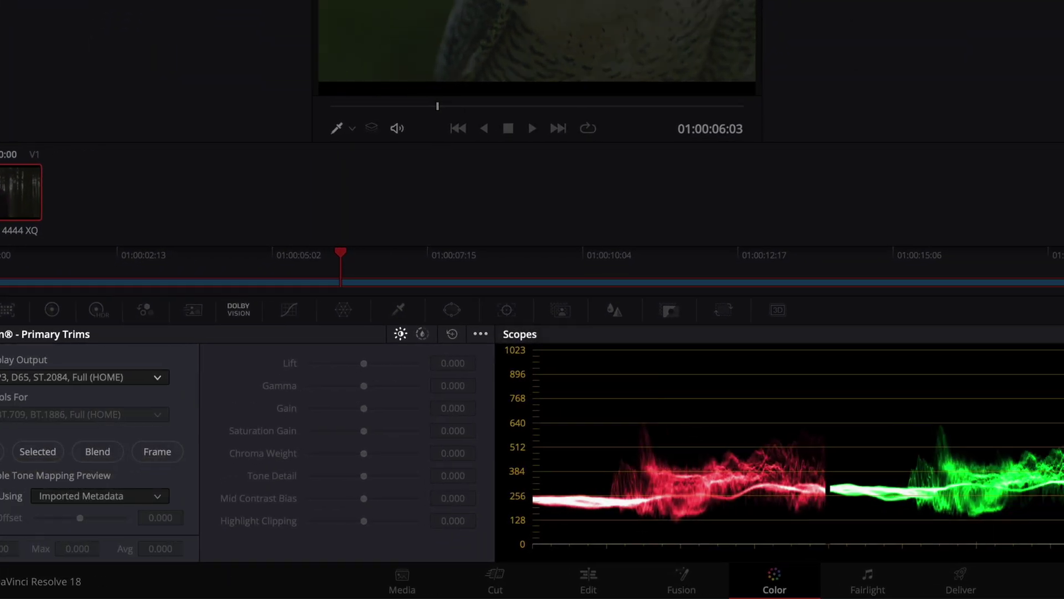
left_click(1050, 334)
mouse_move(988, 353)
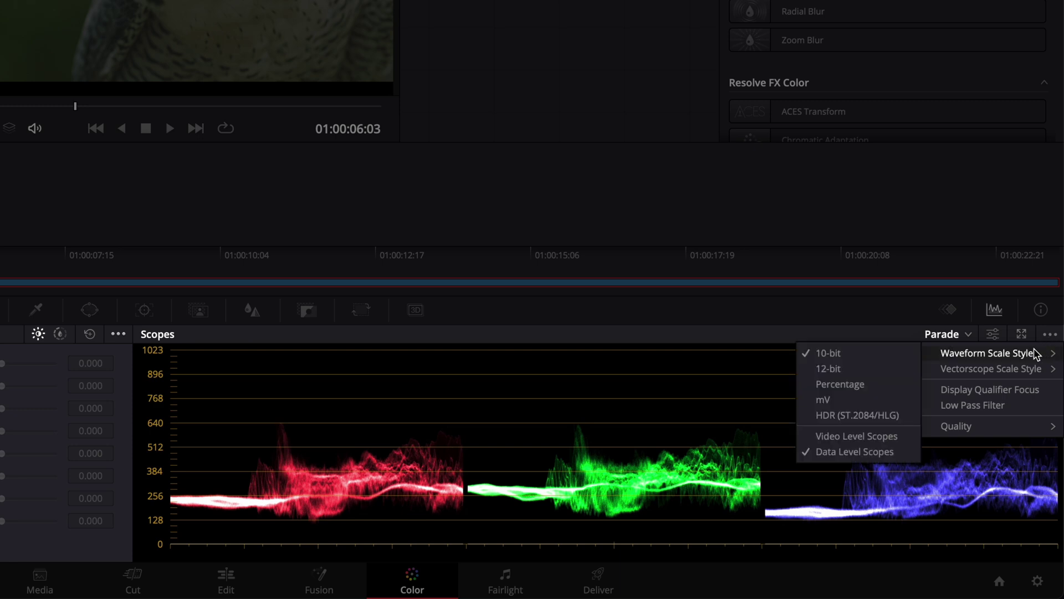
left_click(874, 414)
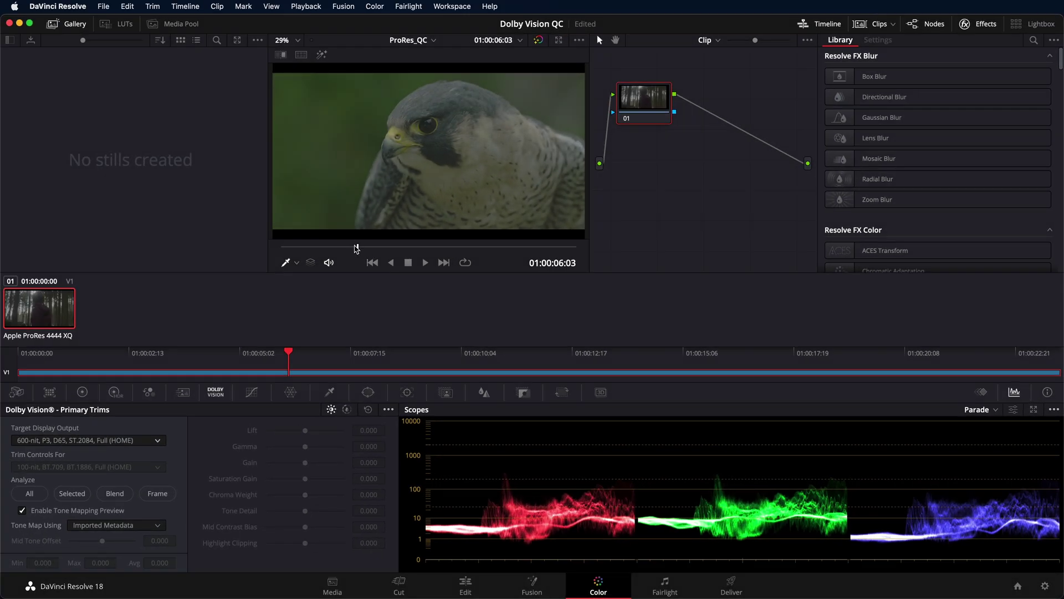
left_click_drag(356, 248, 280, 250)
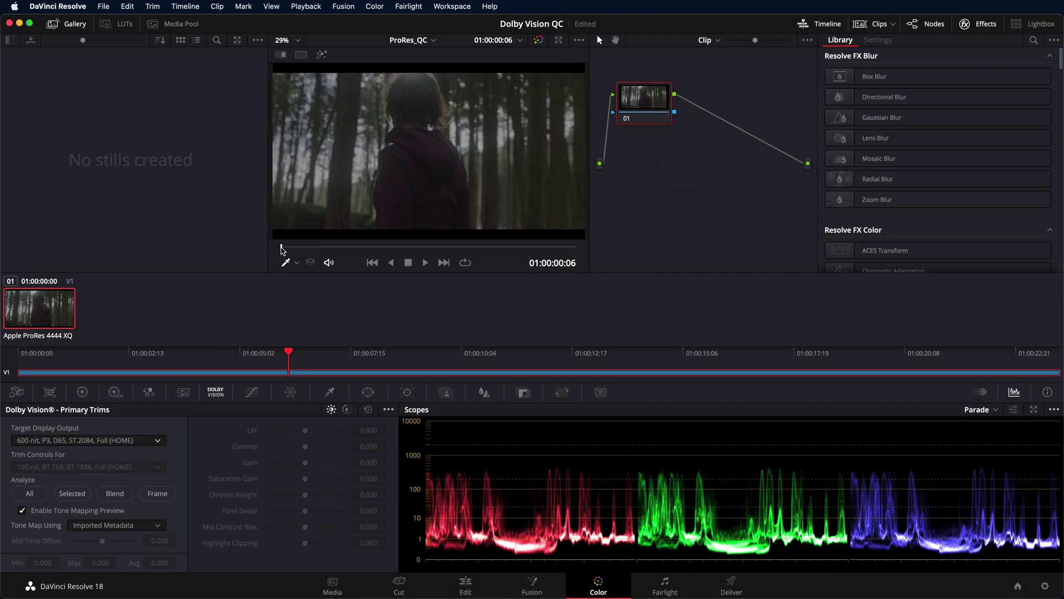
key("space")
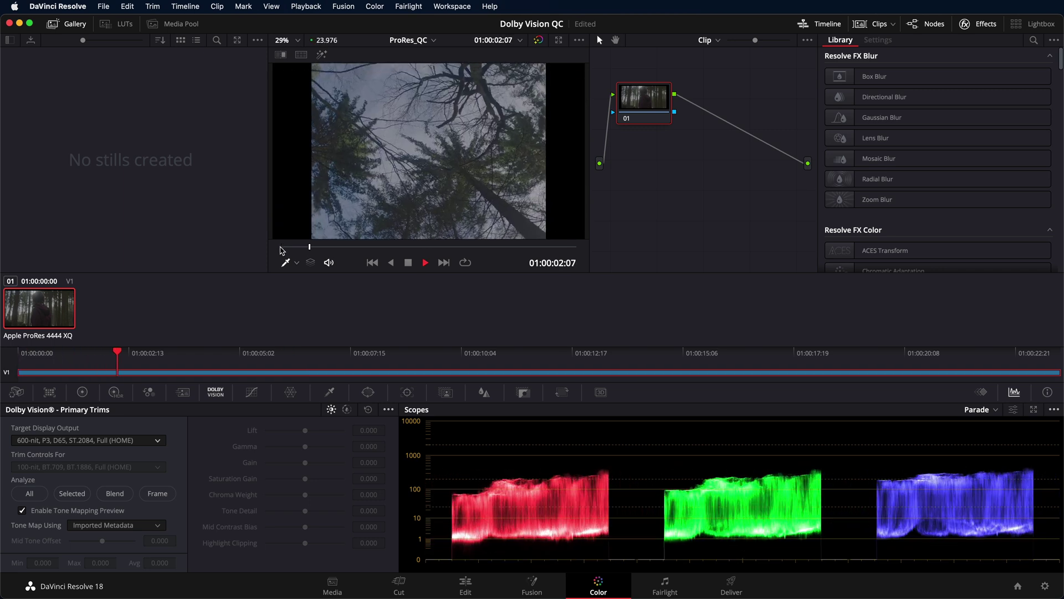